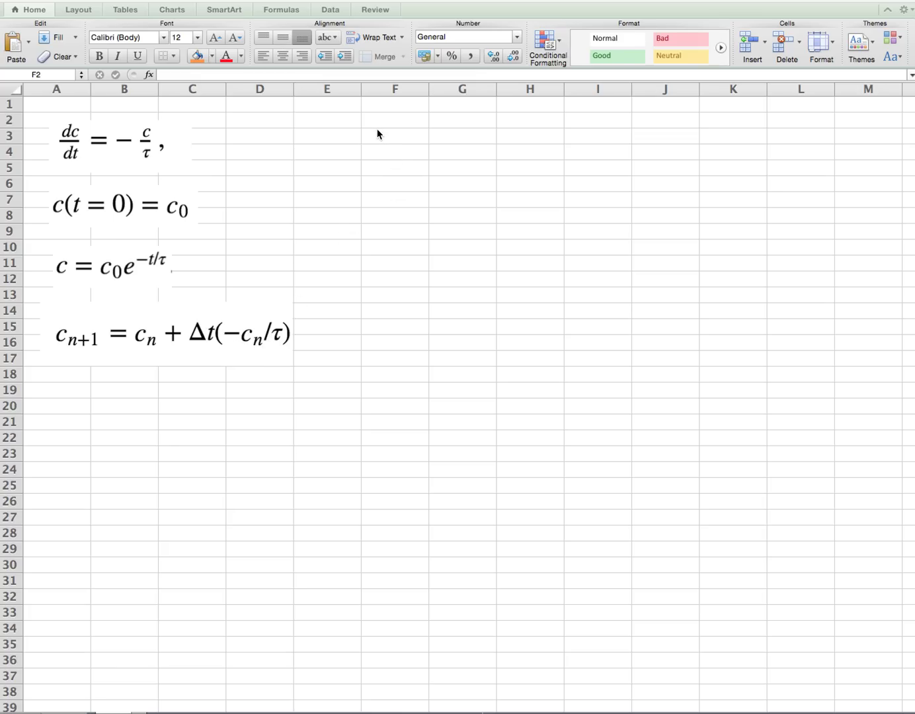
Enter the parameters c0 = 1 and tau = 1 in E2:F3.
click(341, 120)
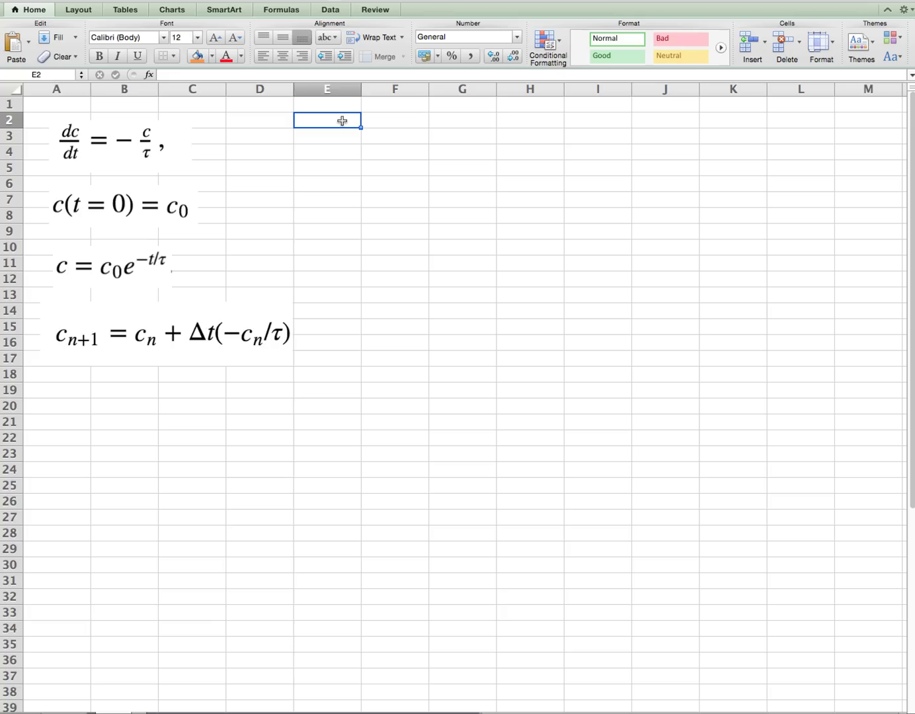
text(c0)
key(Return)
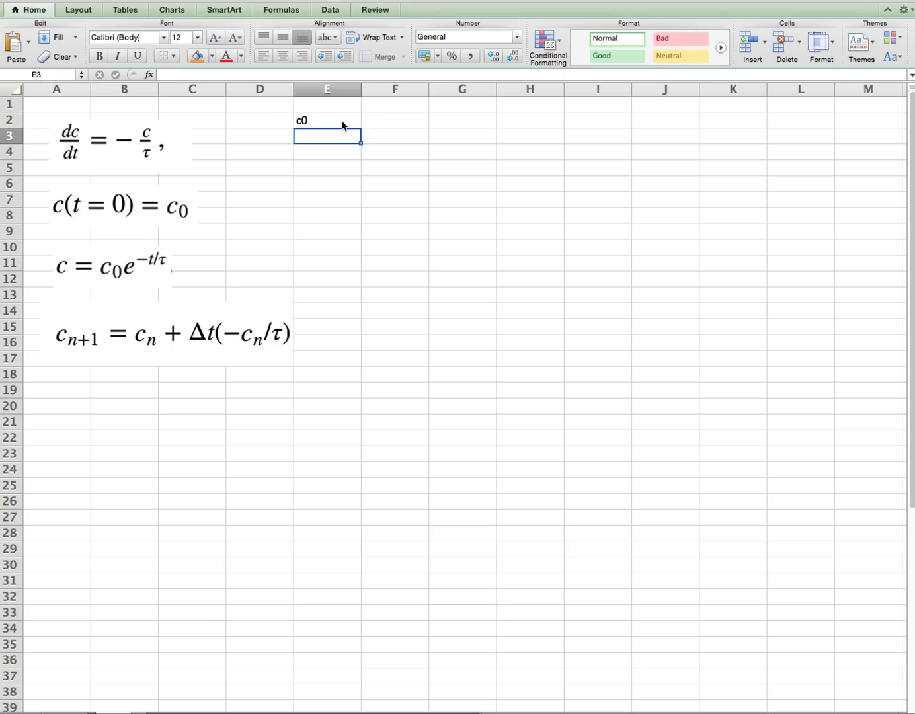
key(Right)
key(Up)
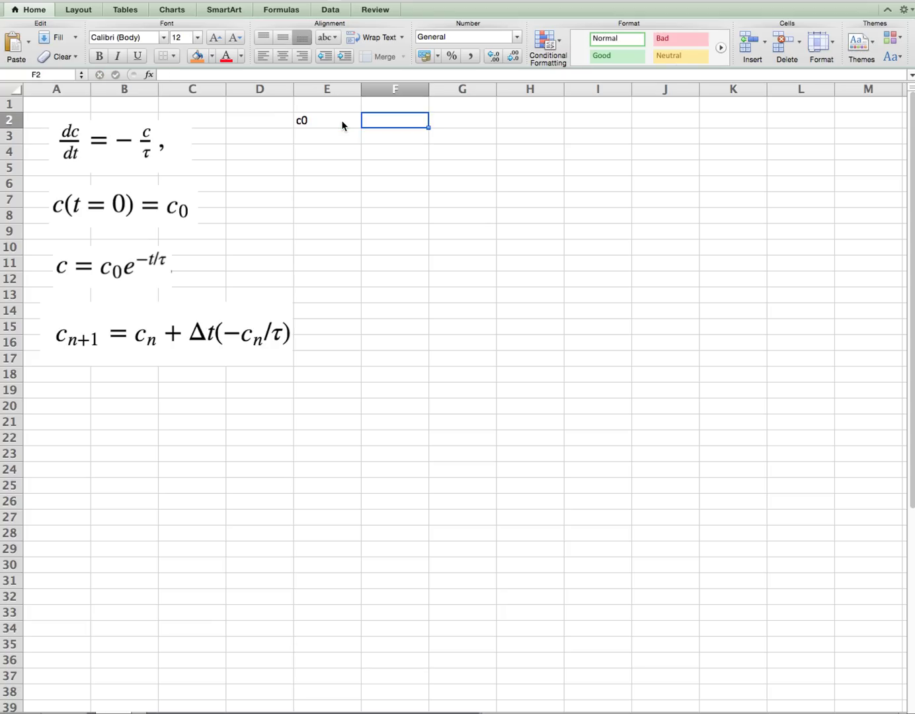
text(1)
key(Return)
key(Left)
text(tau)
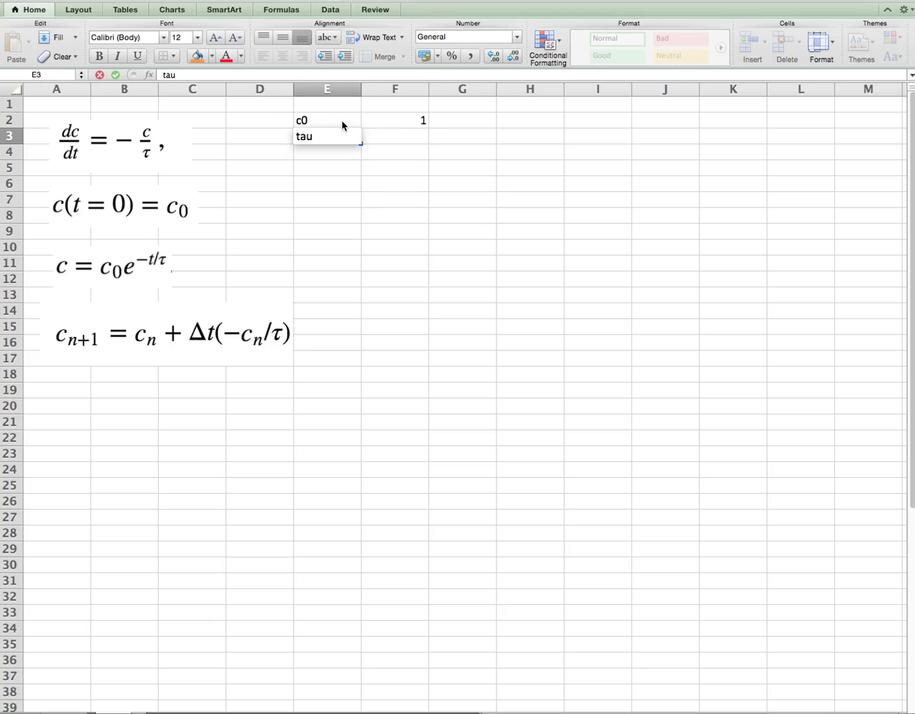
key(Tab)
text(1)
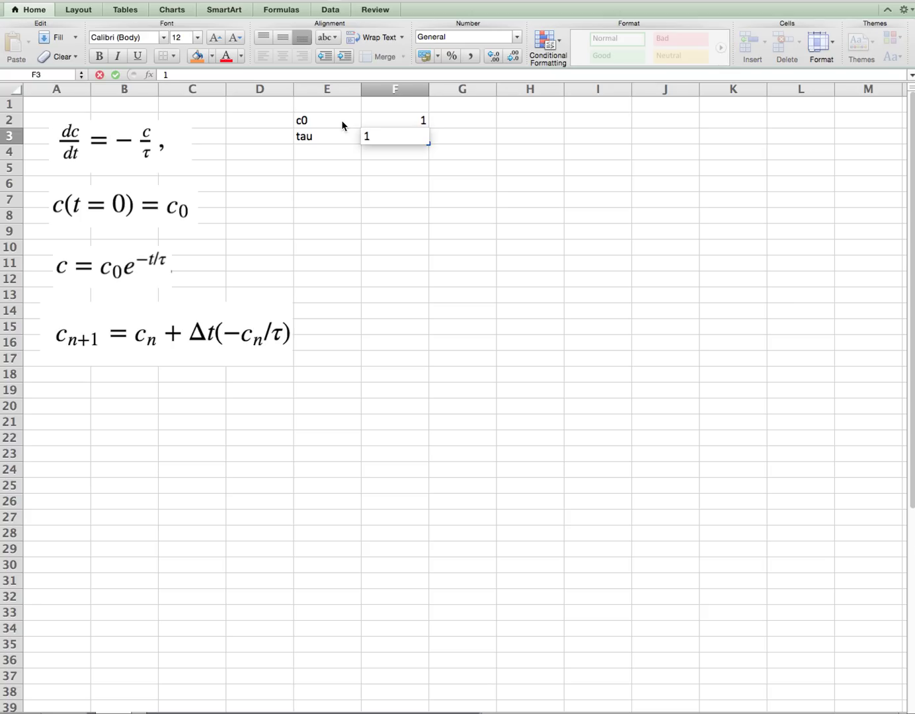
key(Return)
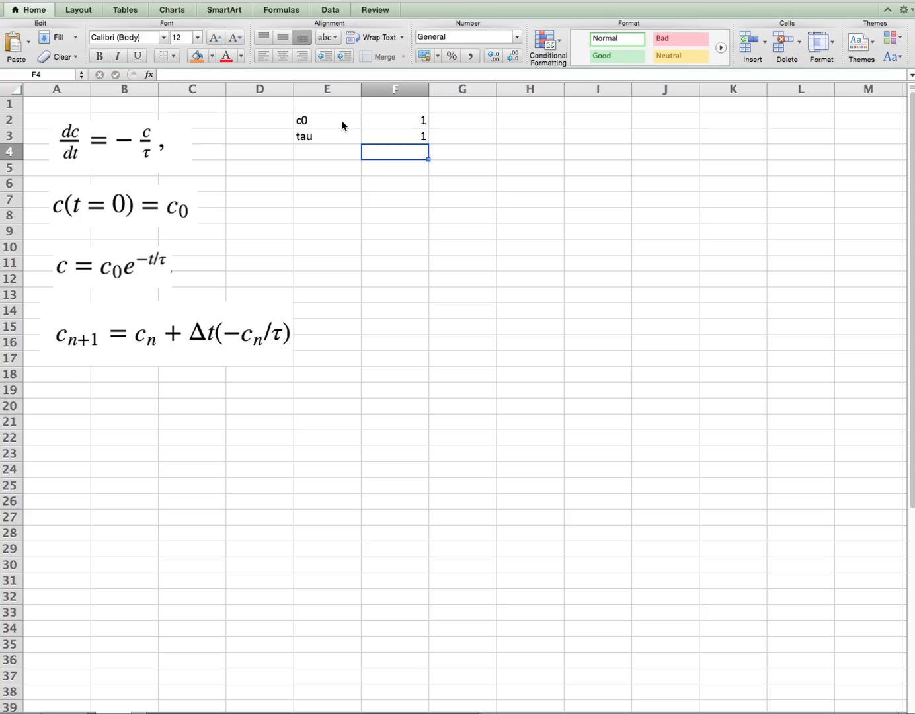
Type the column heading 'time' in H1.
key(Right)
key(Right)
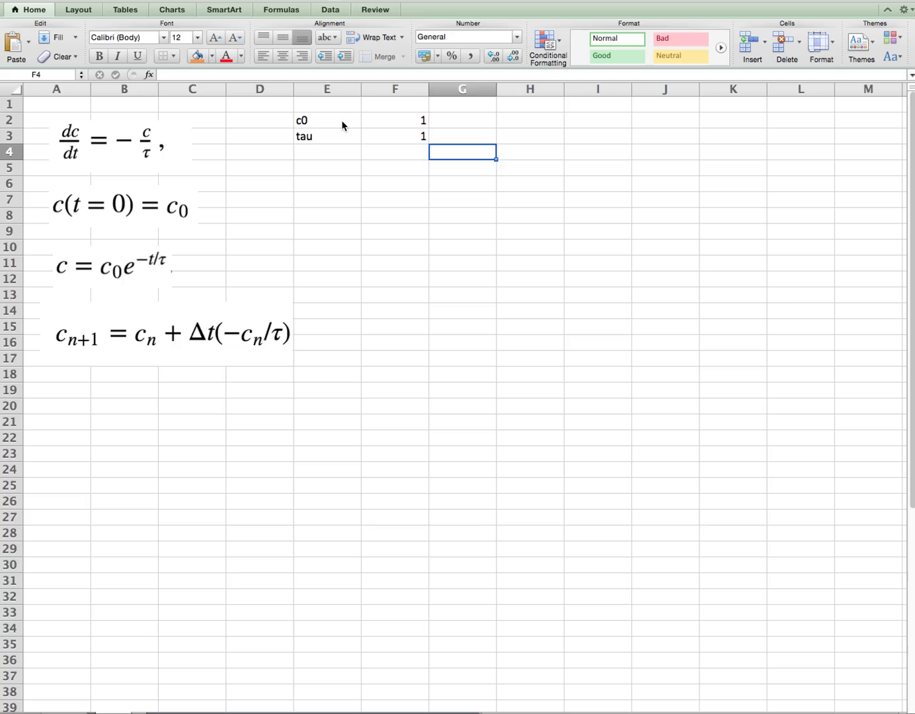
key(Up)
key(Up)
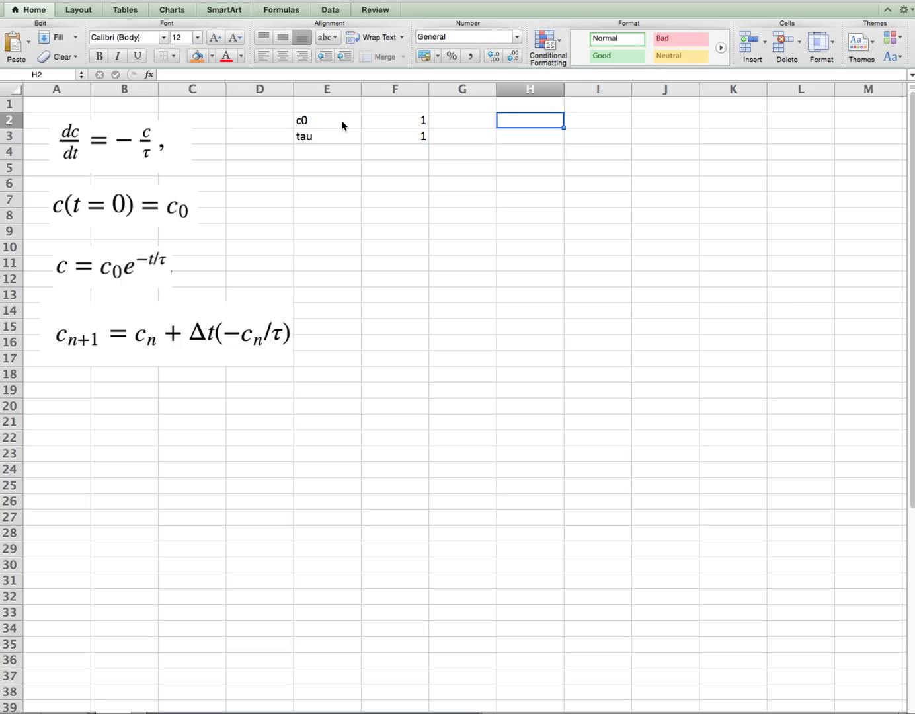
key(Up)
text(time)
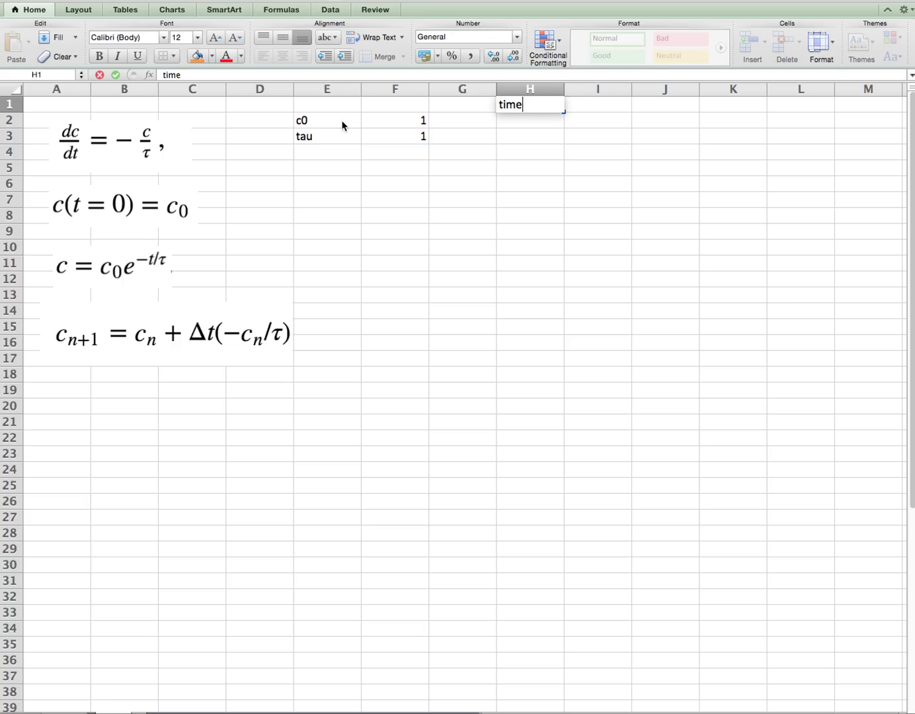
key(Return)
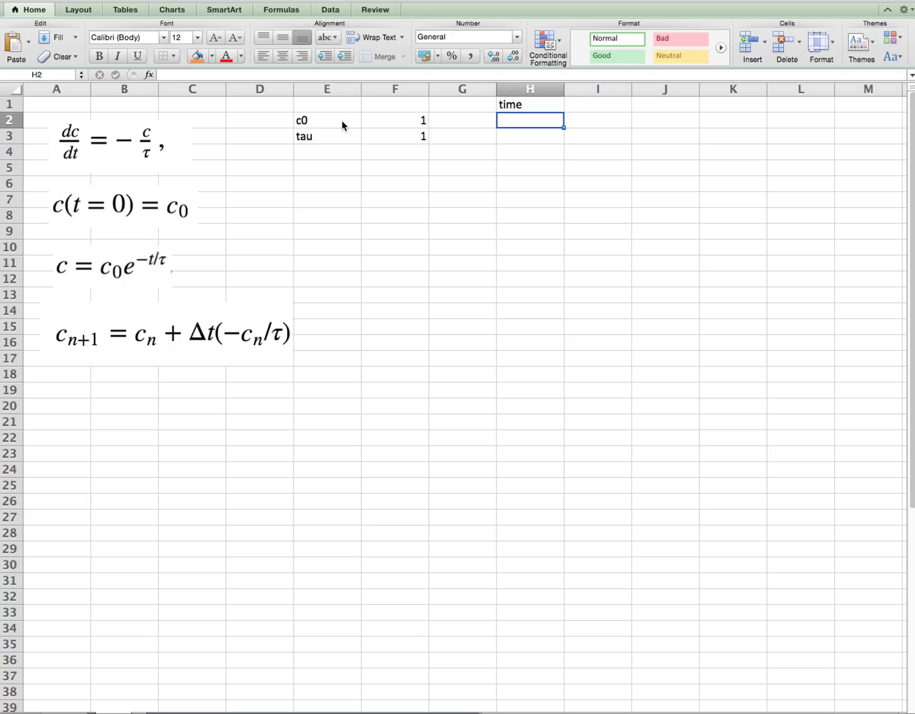
Add the parameter dt = 0.1 in E4:F4.
key(Down)
key(Down)
key(Down)
key(Left)
key(Left)
key(Left)
key(Up)
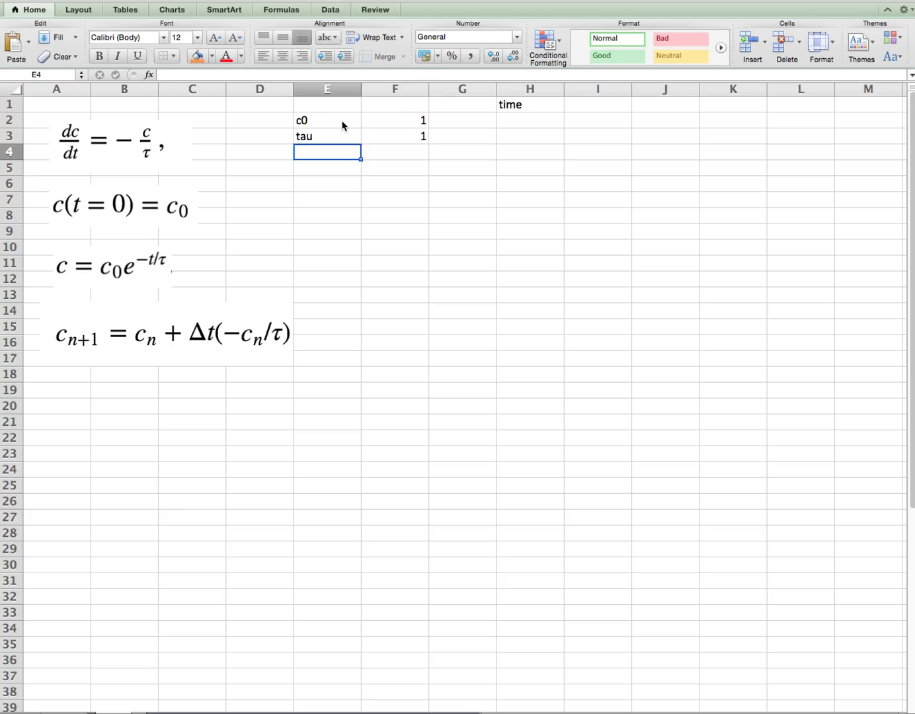
text(dt)
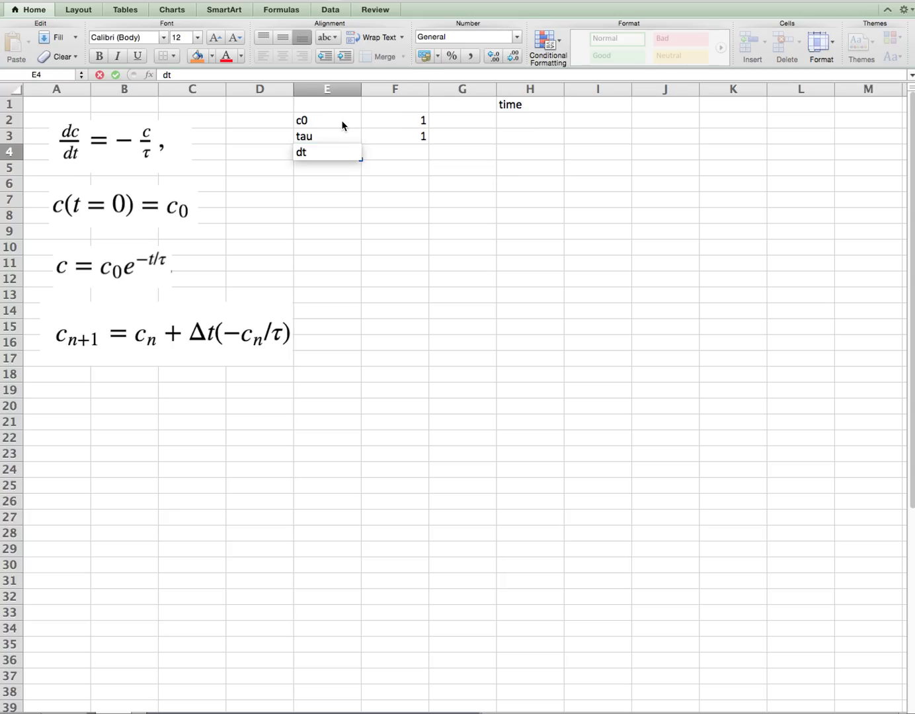
key(Tab)
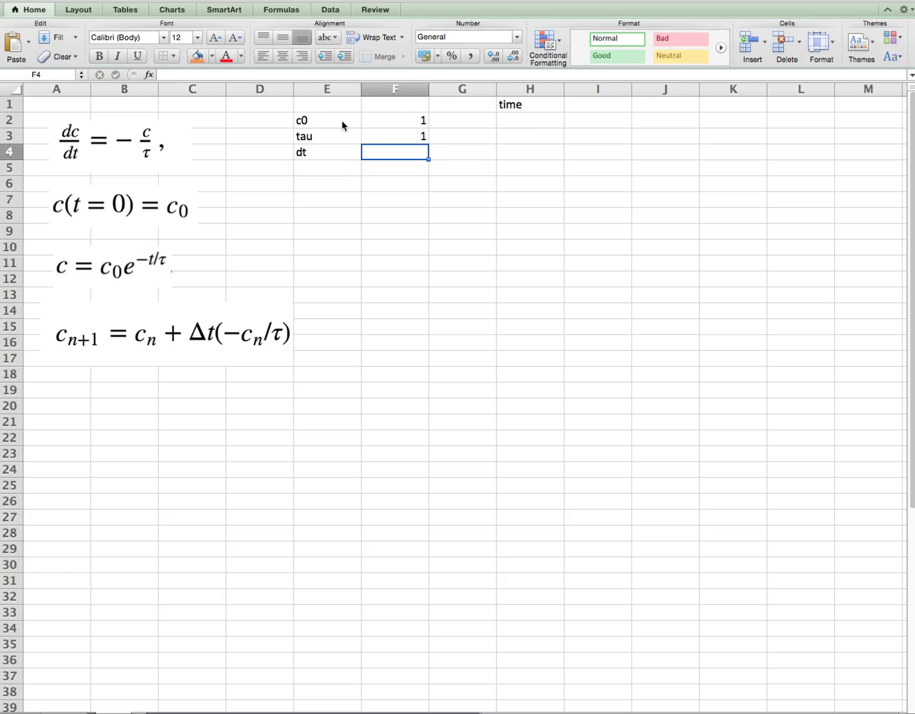
text(0.0)
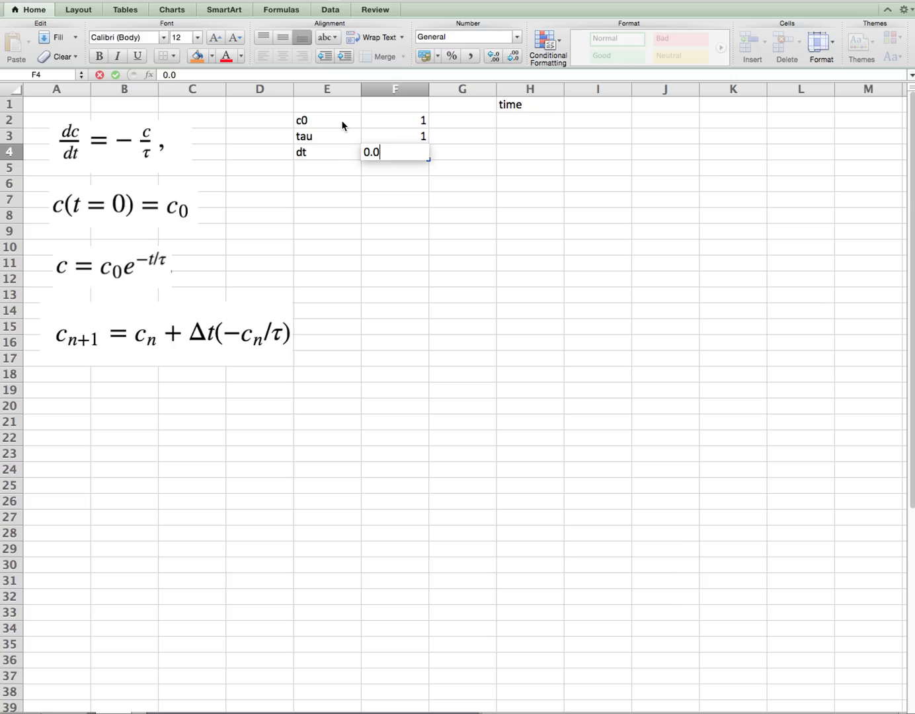
key(BackSpace)
text(1)
key(Return)
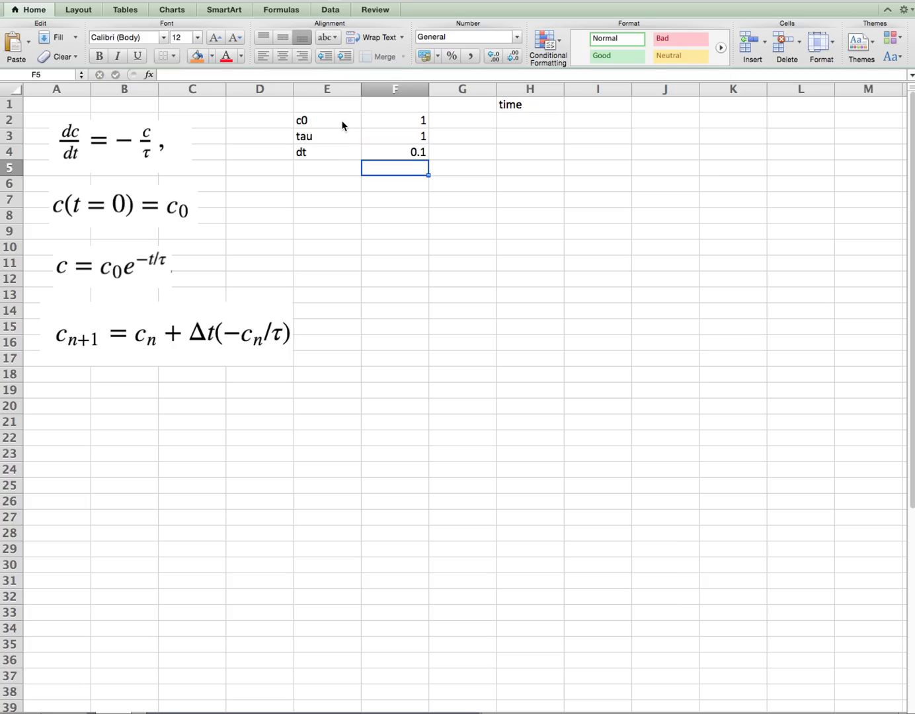
key(Right)
Enter 0 in H2 and the formula =H2+$F$4 in H3.
key(Up)
key(Up)
key(Up)
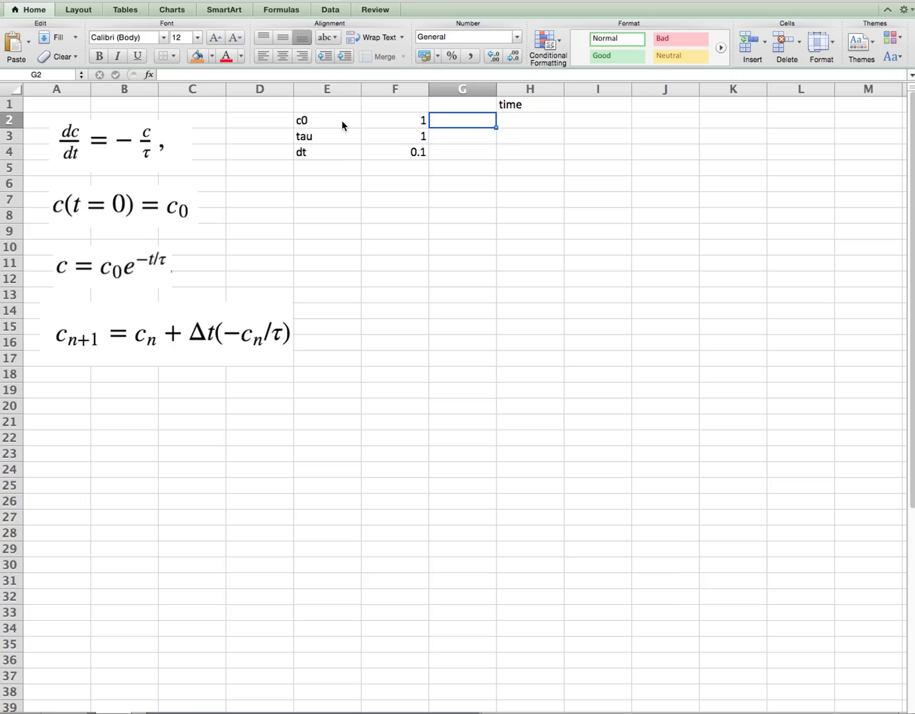
key(Right)
text(0)
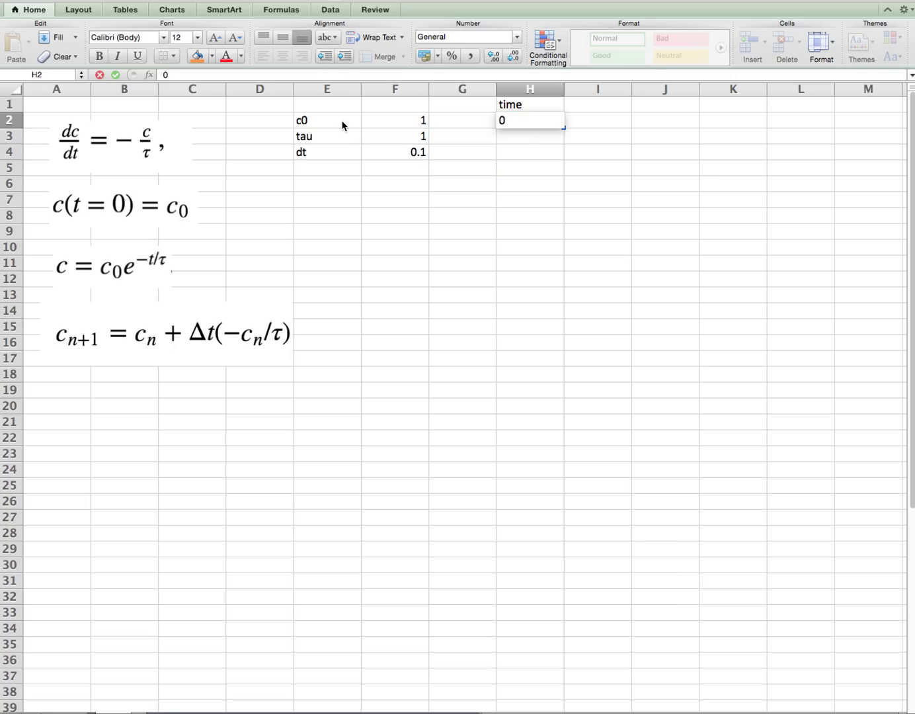
key(Return)
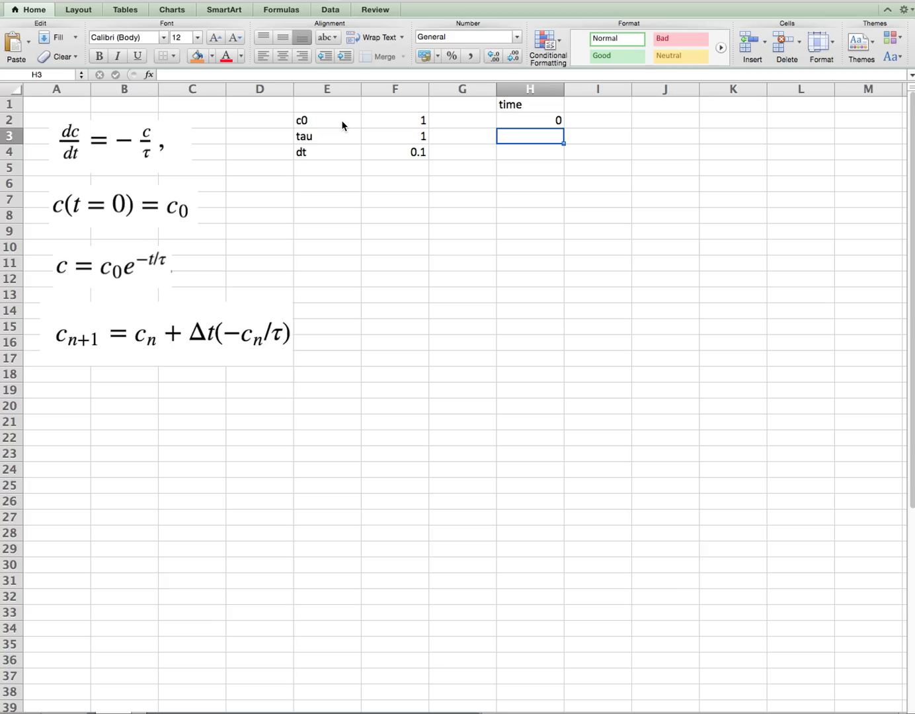
text(=)
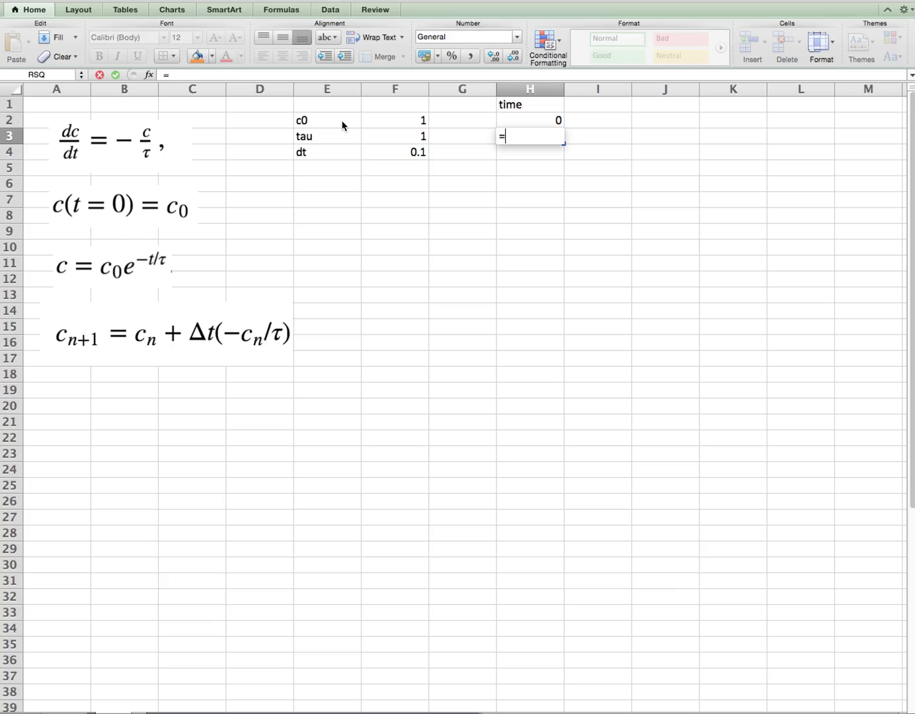
key(Up)
text(+)
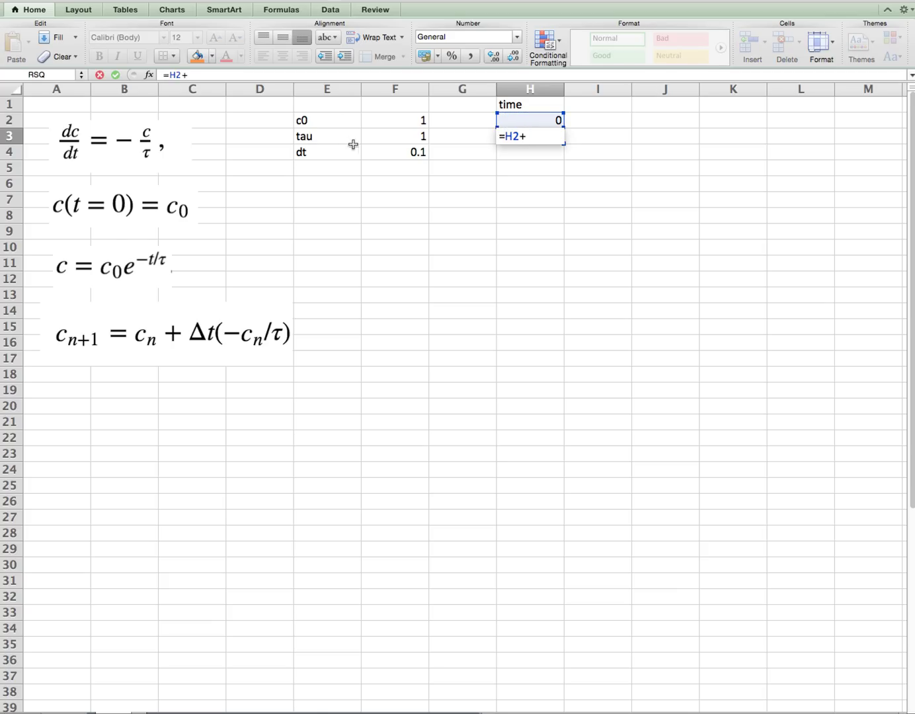
click(385, 153)
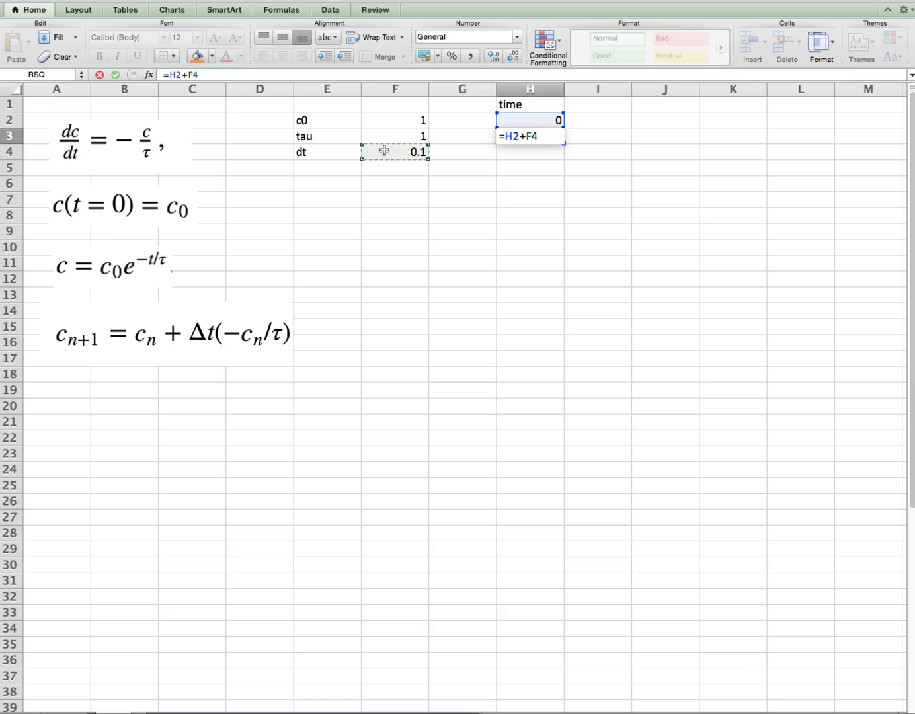
key(super+t)
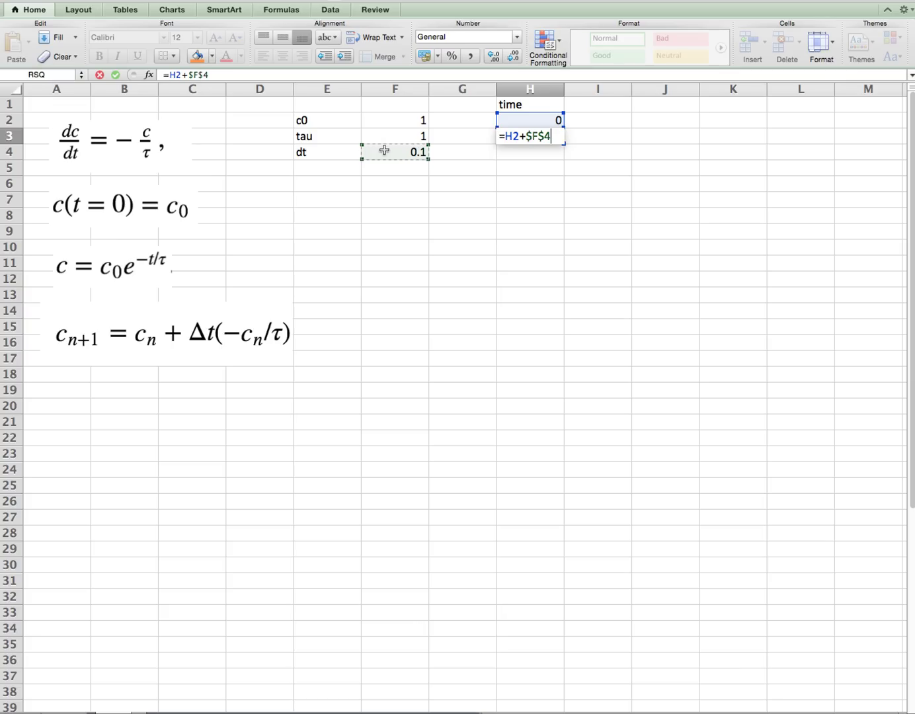
key(Return)
Fill the H3 time formula down to H32, reaching time 3.
click(527, 131)
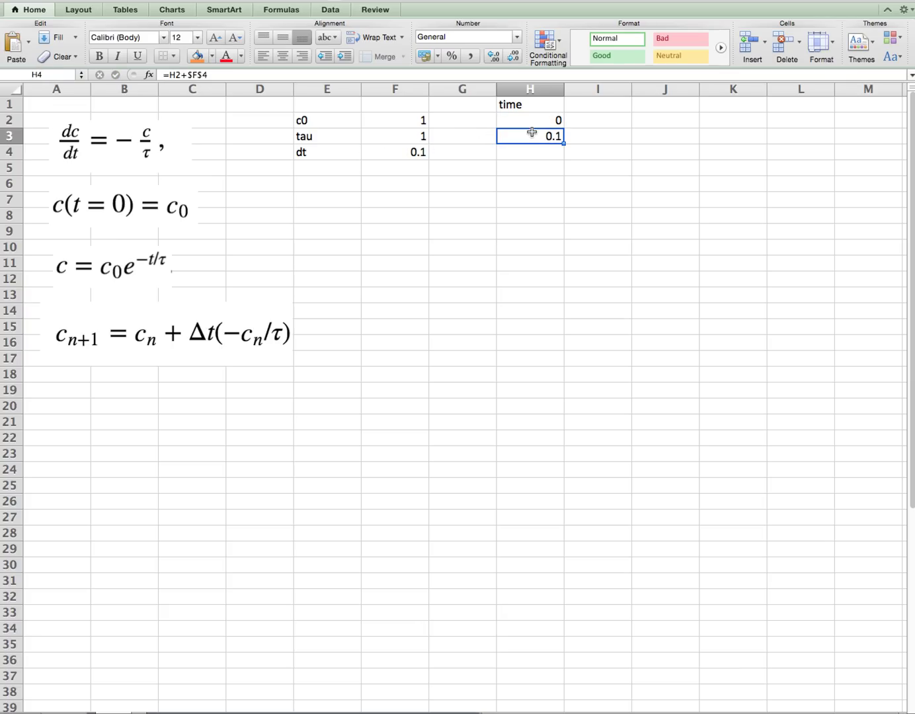
drag(562, 145, 540, 582)
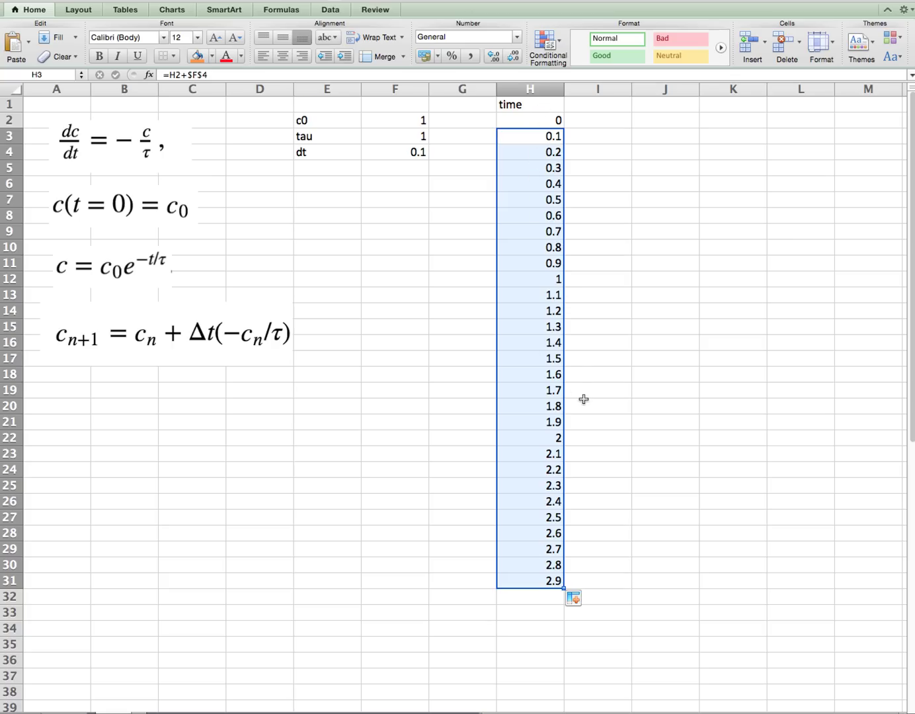
drag(564, 587, 564, 599)
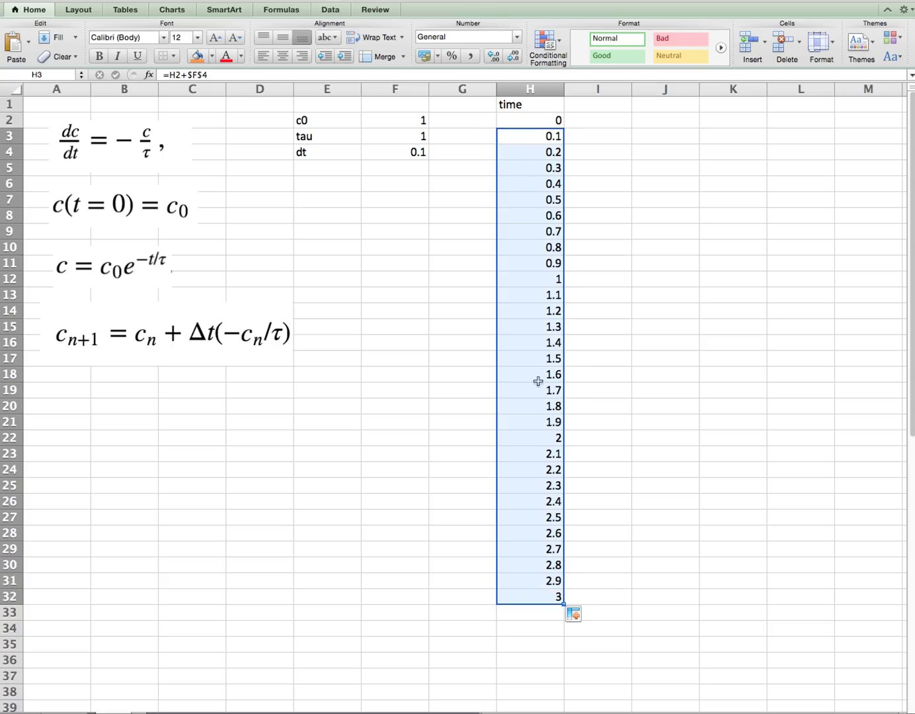
click(547, 135)
Review the time formulas in H3 through H6 without changing them.
double_click(548, 135)
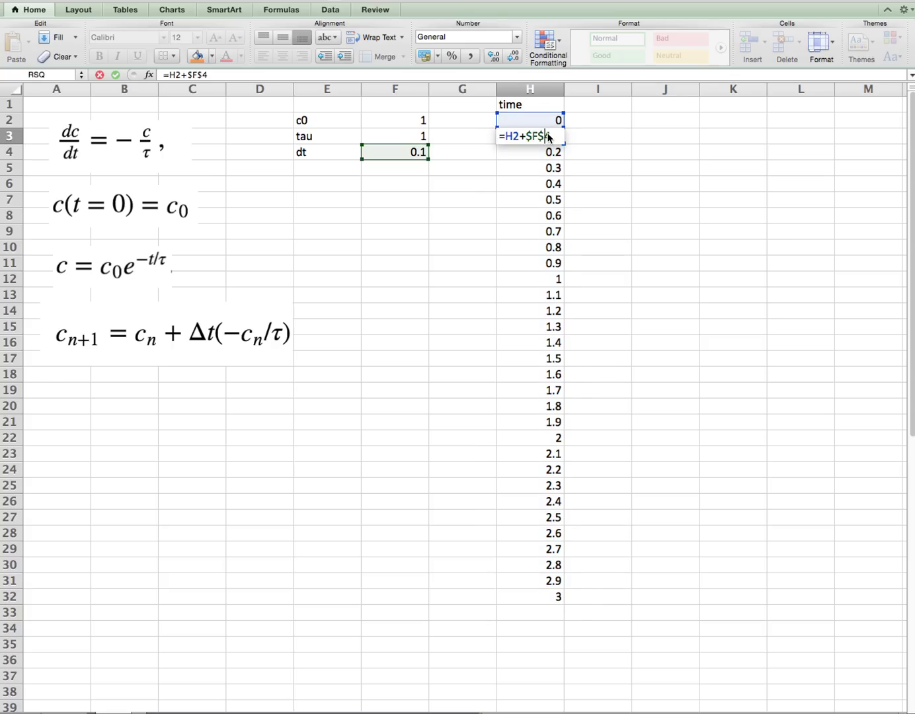
key(Escape)
double_click(542, 152)
key(Escape)
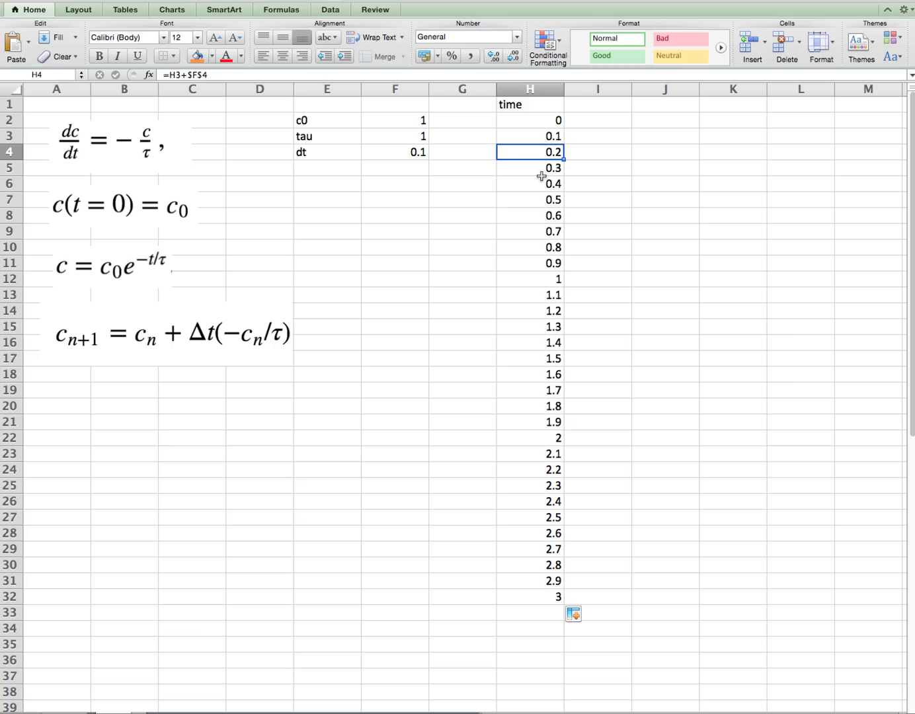
click(541, 170)
double_click(542, 171)
key(Escape)
double_click(538, 186)
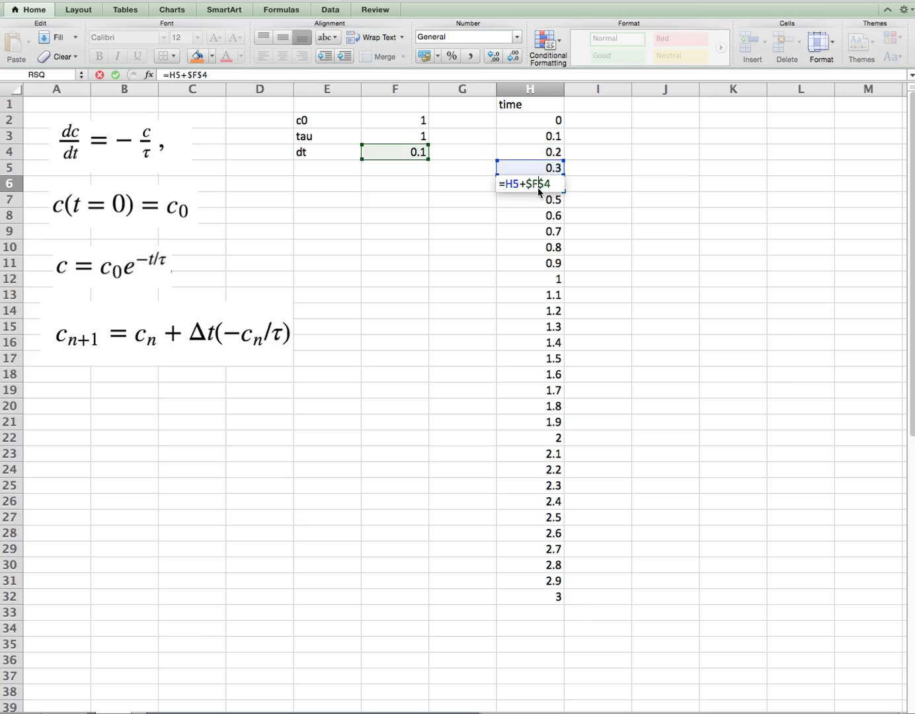
key(Escape)
Add the heading 'c' in I1 and set I2 to =F2.
click(592, 106)
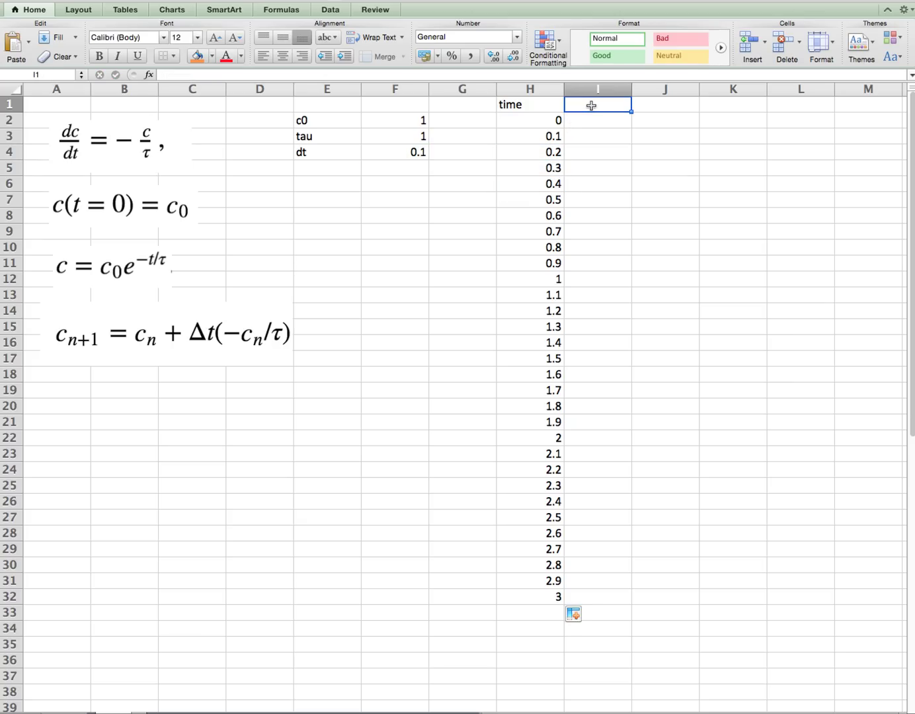
text(c)
key(Return)
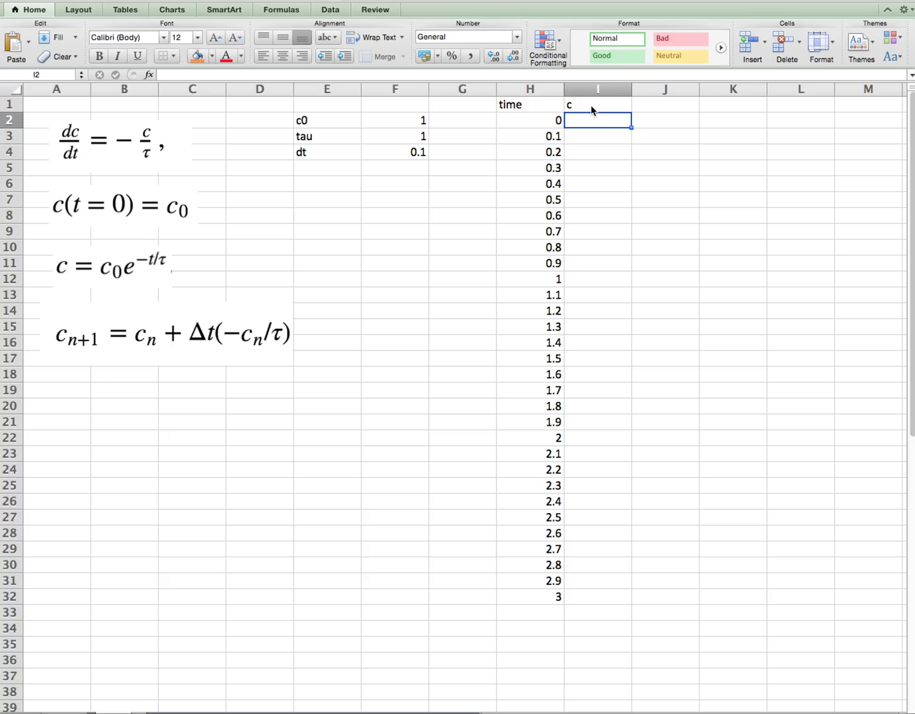
text(=)
key(Left)
key(Left)
key(Left)
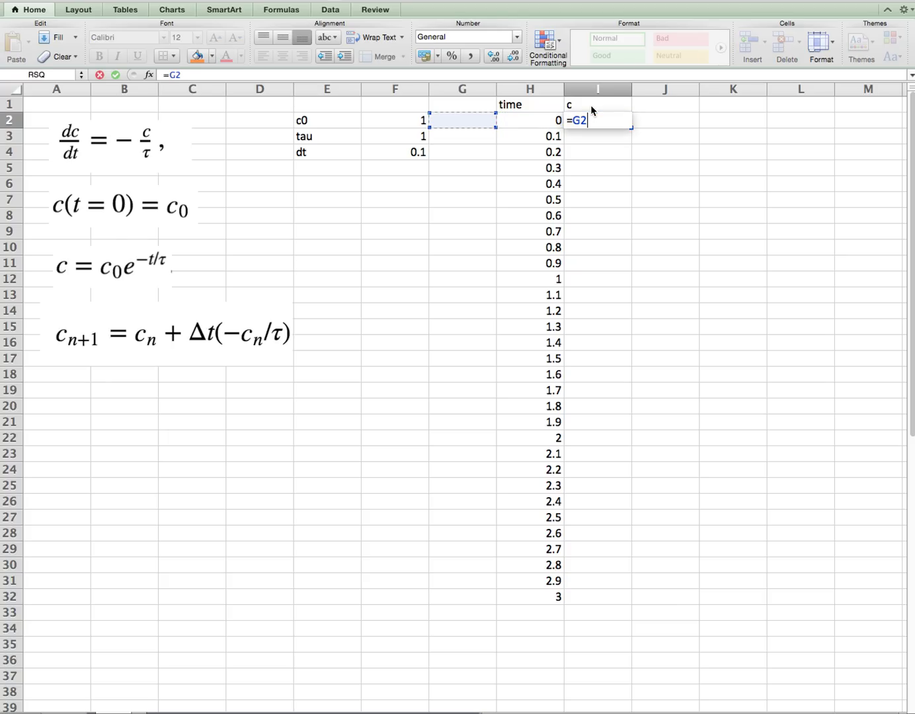
key(Return)
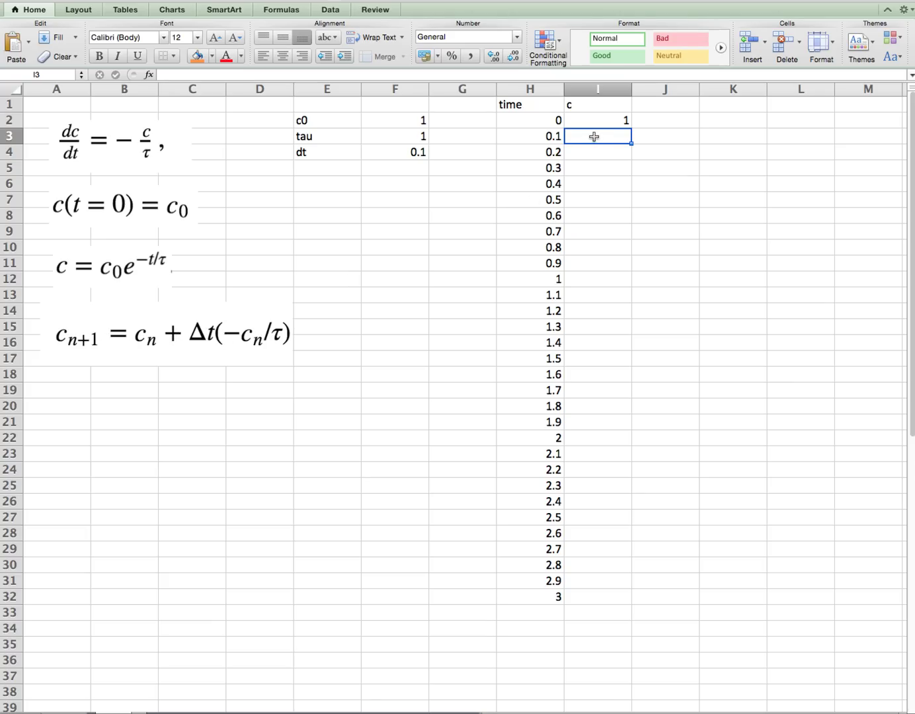
Enter =I2+$F$4*(-I2/$F$3) in I3 and fill it down to I32.
text(=I2)
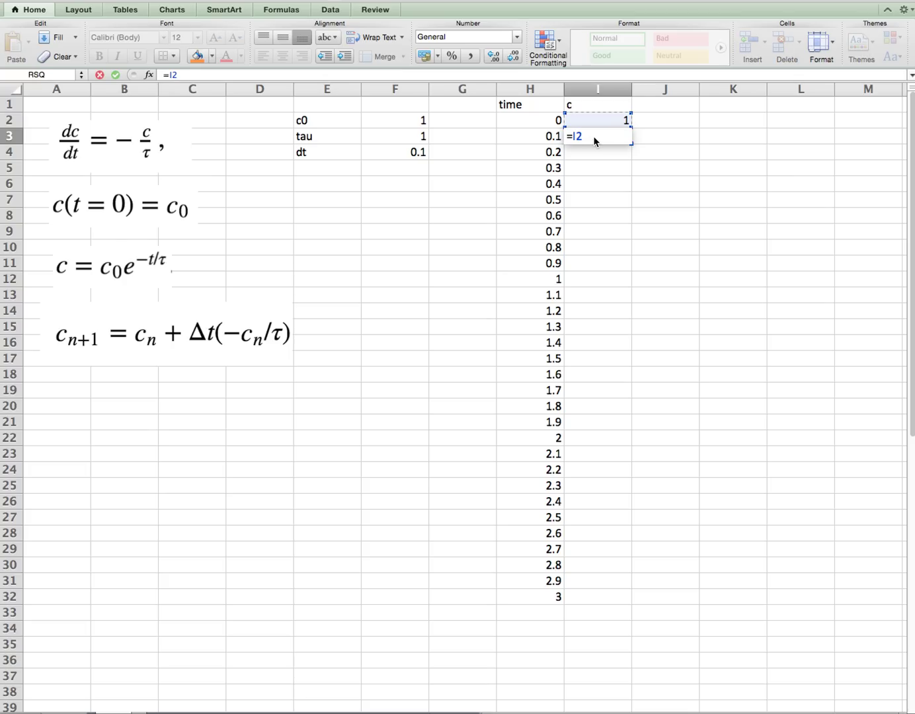
text(+)
click(408, 154)
key(super+t)
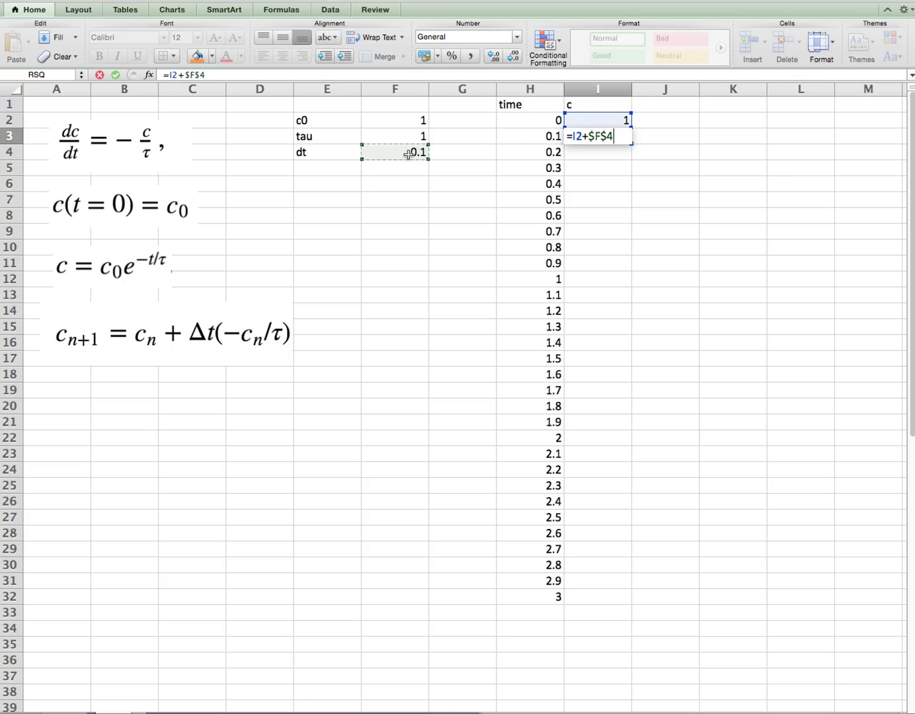
text(*(-I2)
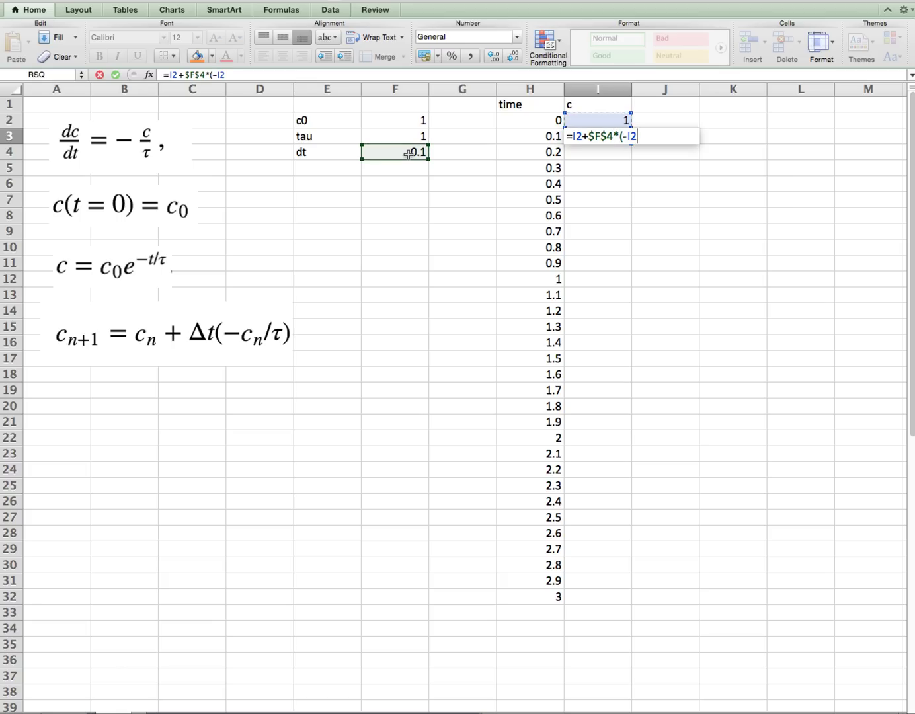
text(/)
click(403, 136)
key(super+t)
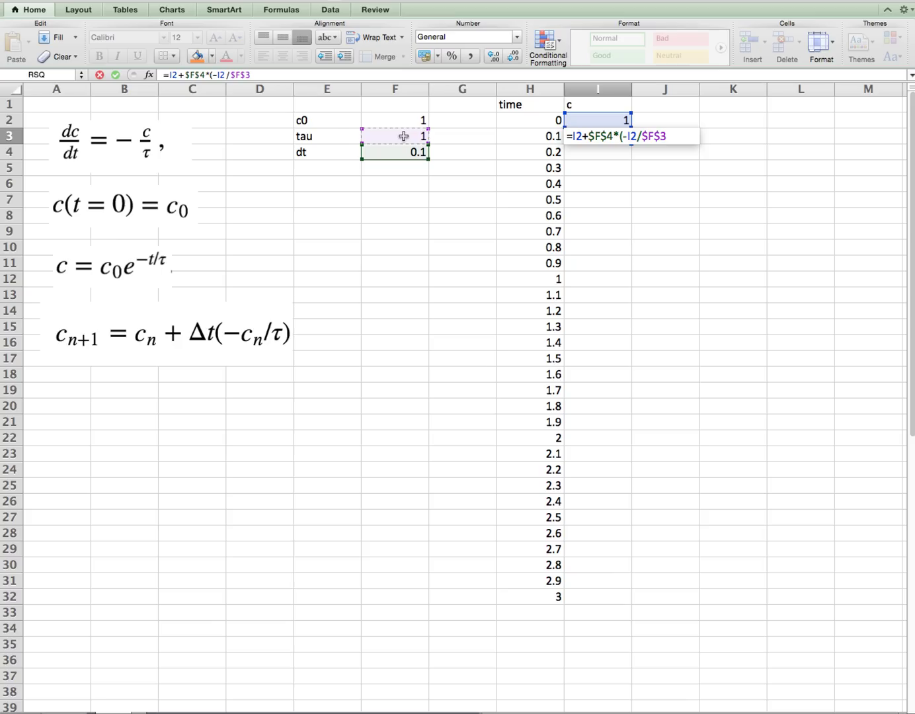
text())
key(Return)
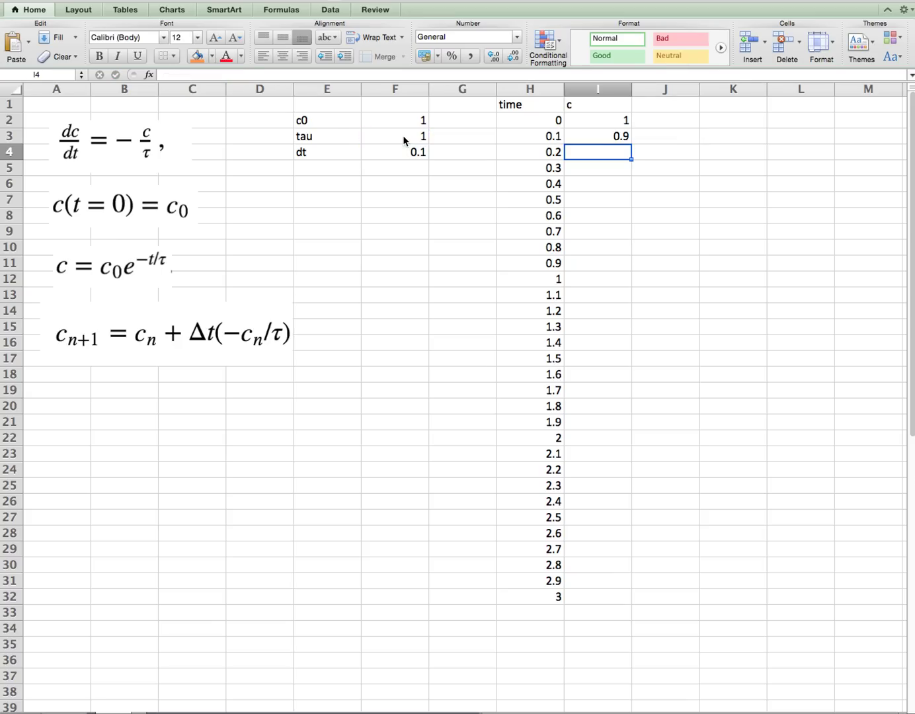
click(620, 134)
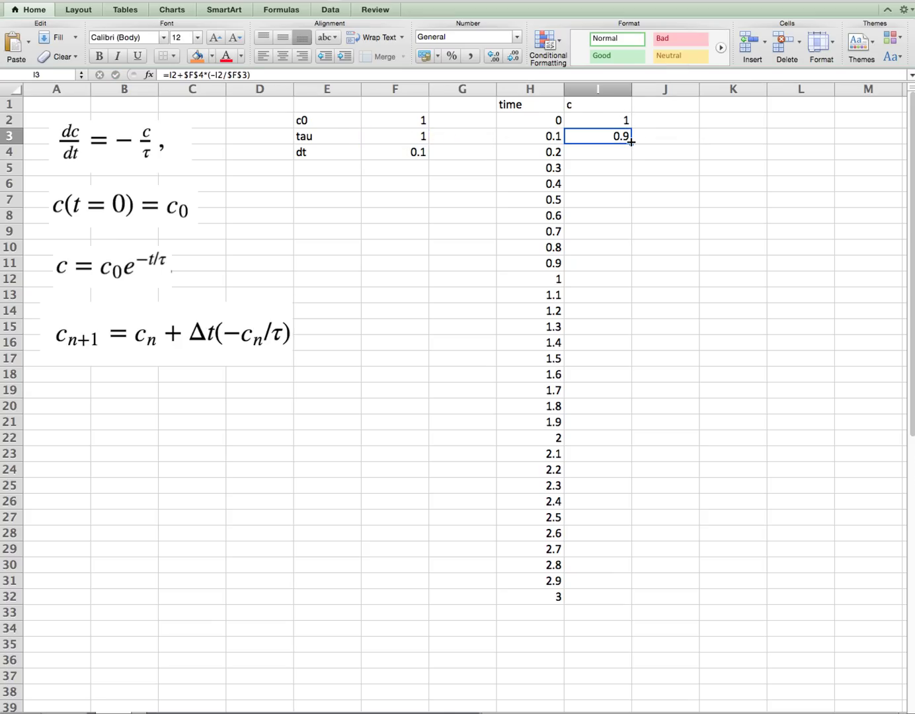
double_click(630, 142)
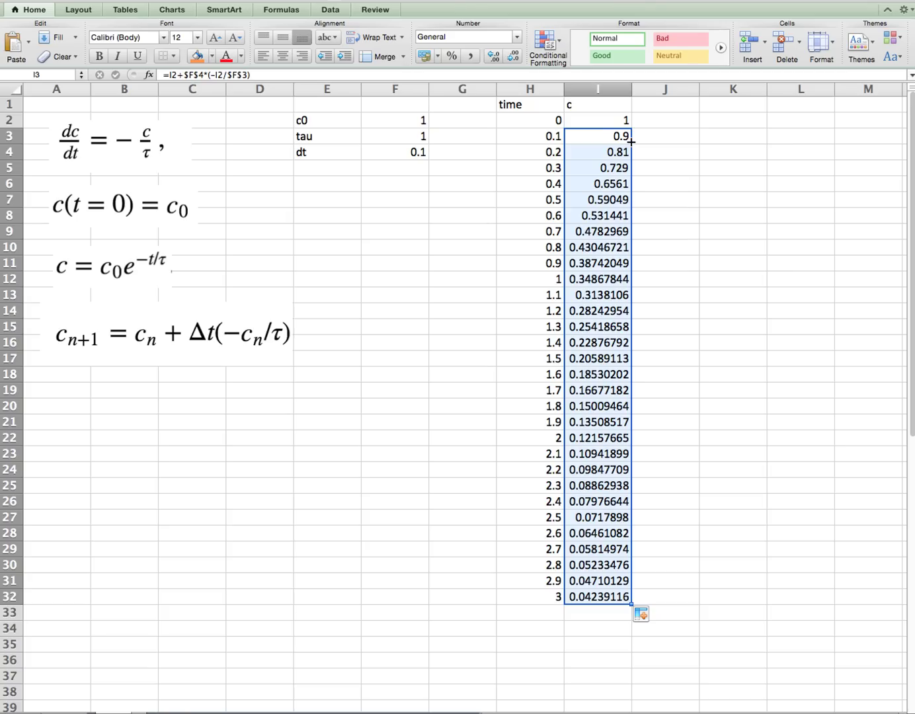
Type the heading 'c_exact' in J1 and rename I1 to 'c_ee'.
click(664, 108)
text(c)
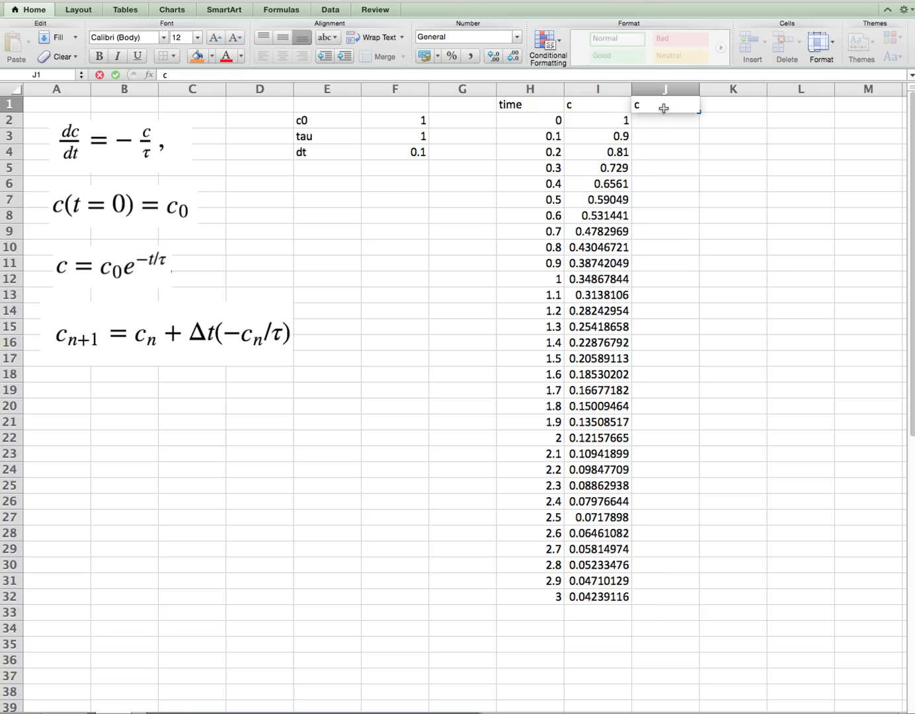
text(_exact)
key(Return)
key(Left)
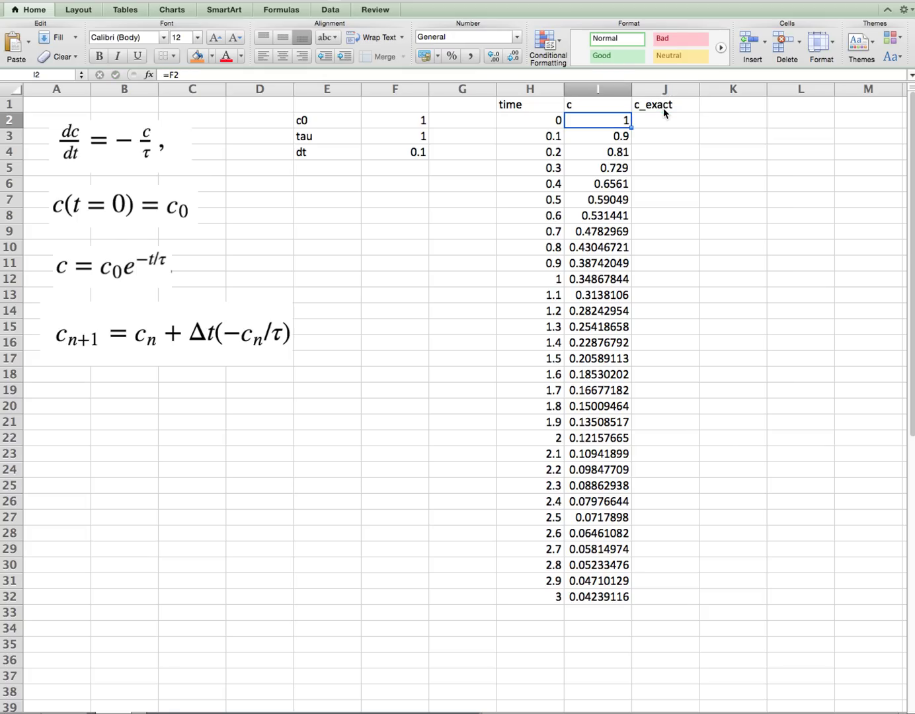
key(Up)
text(c_ee)
key(Return)
Enter =$F$2*EXP(-H2/$F$3) in J2.
key(Right)
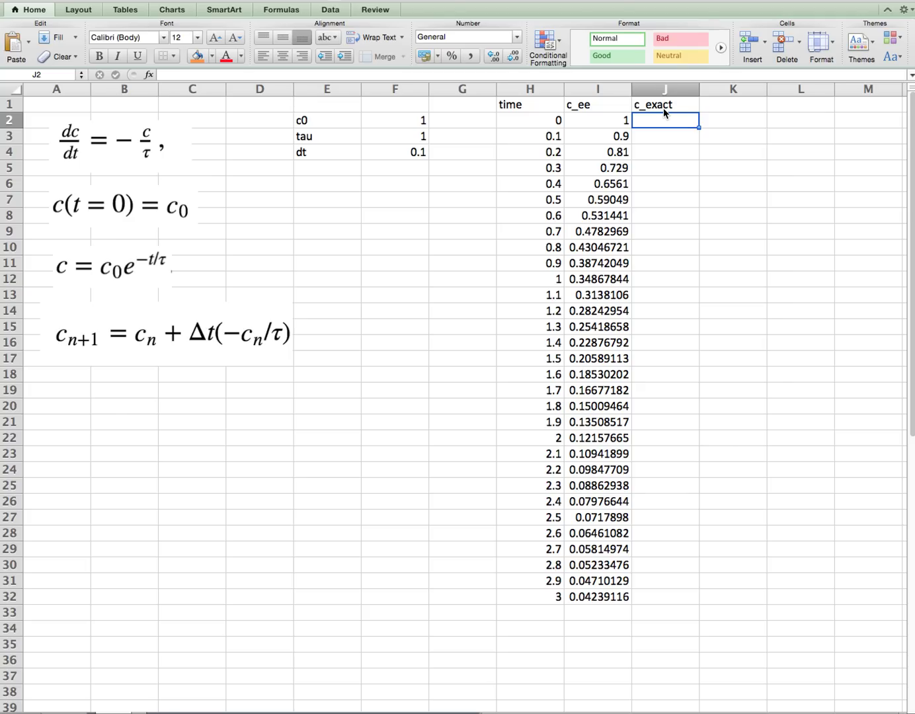
text(=)
key(Left)
key(Left)
key(Left)
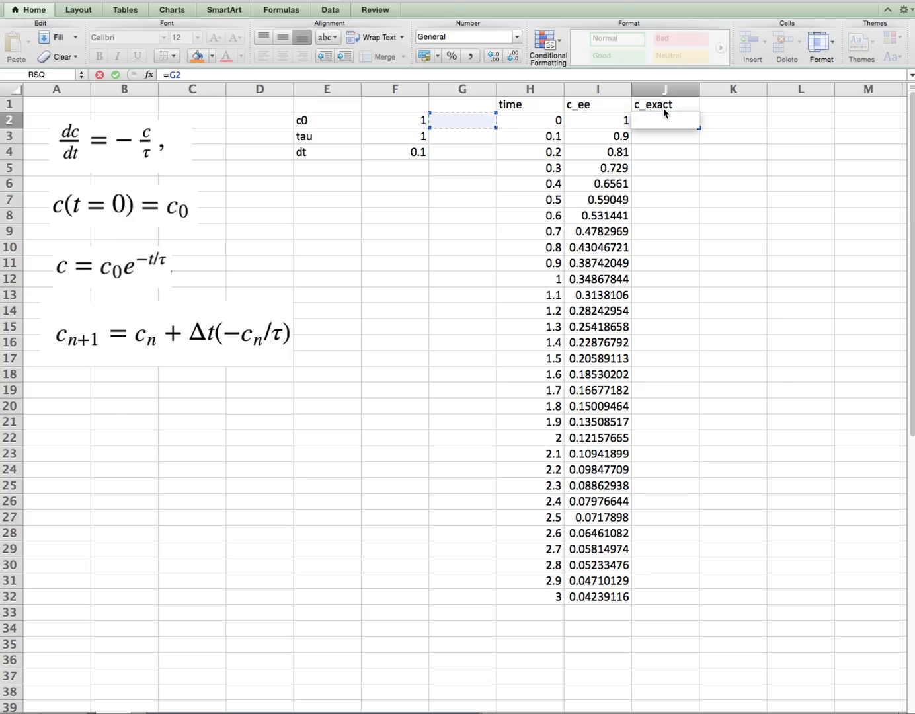
key(Left)
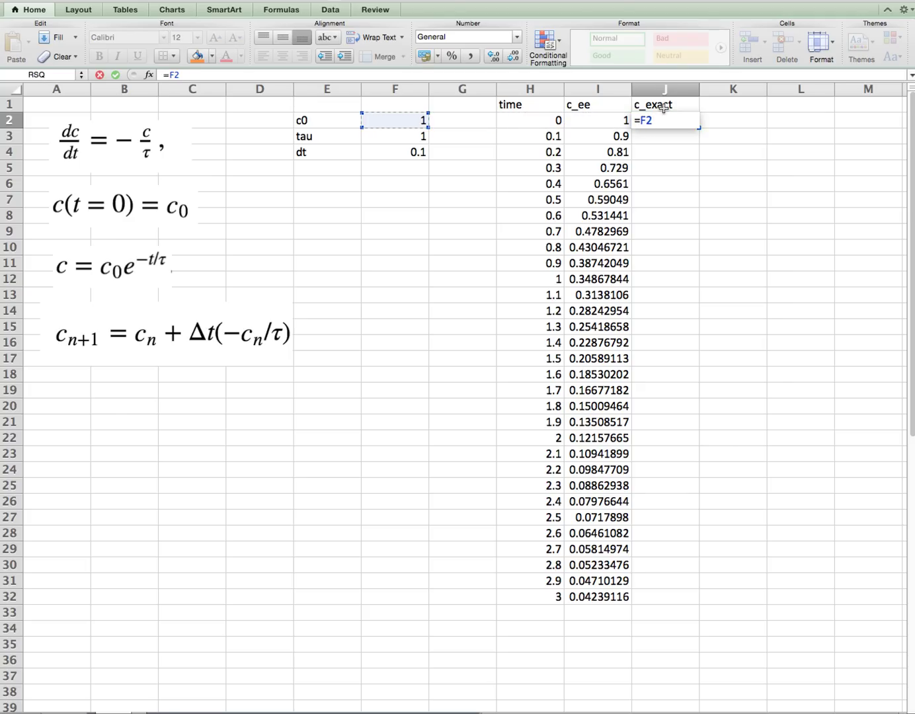
key(super+t)
text(*exp()
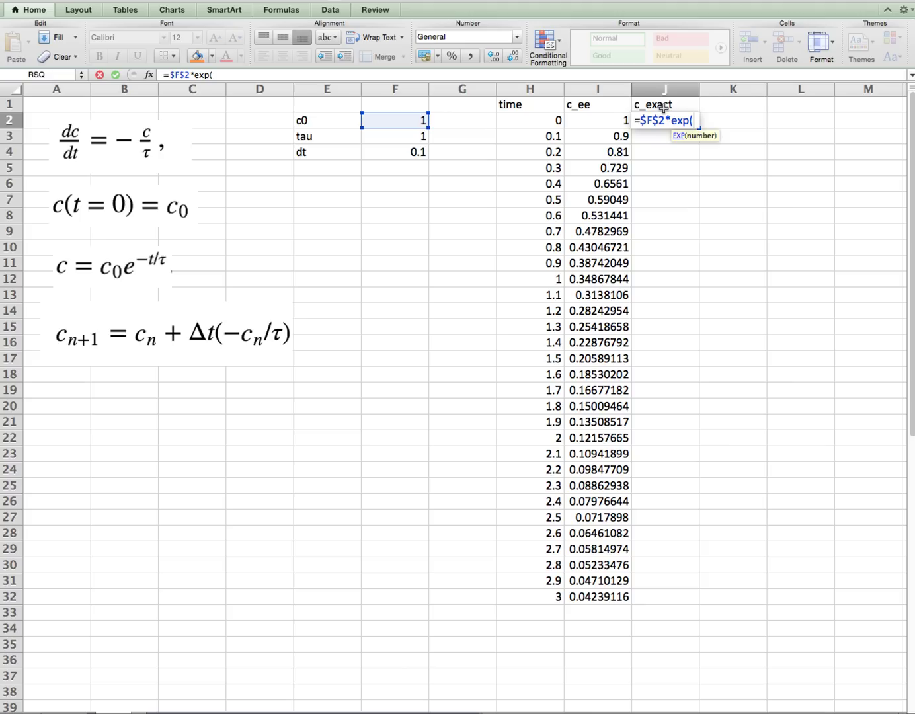
text(-)
key(Left)
key(Left)
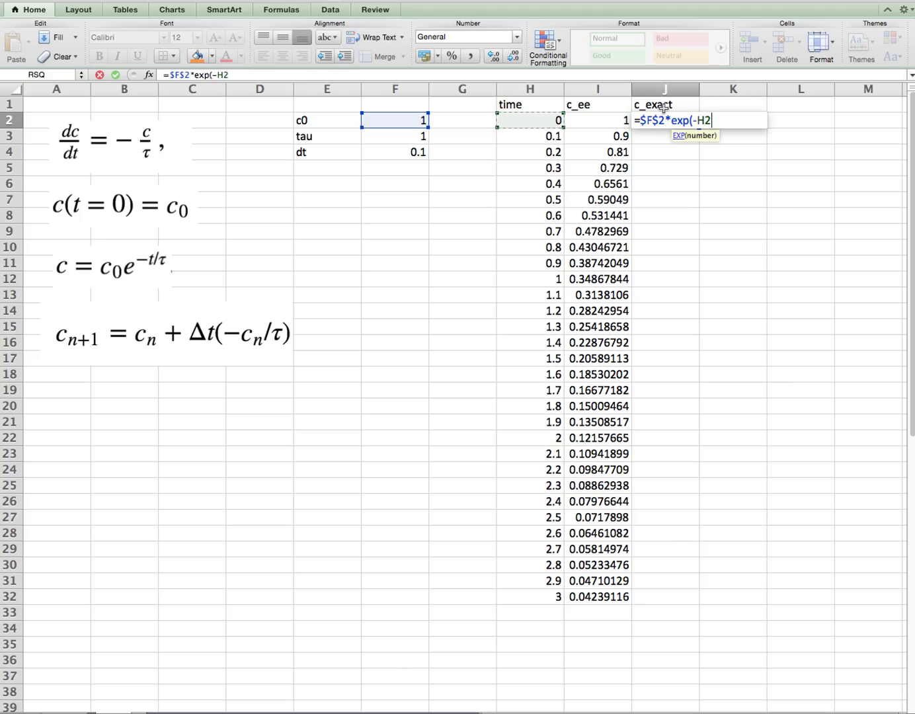
text(/)
key(Left)
key(Left)
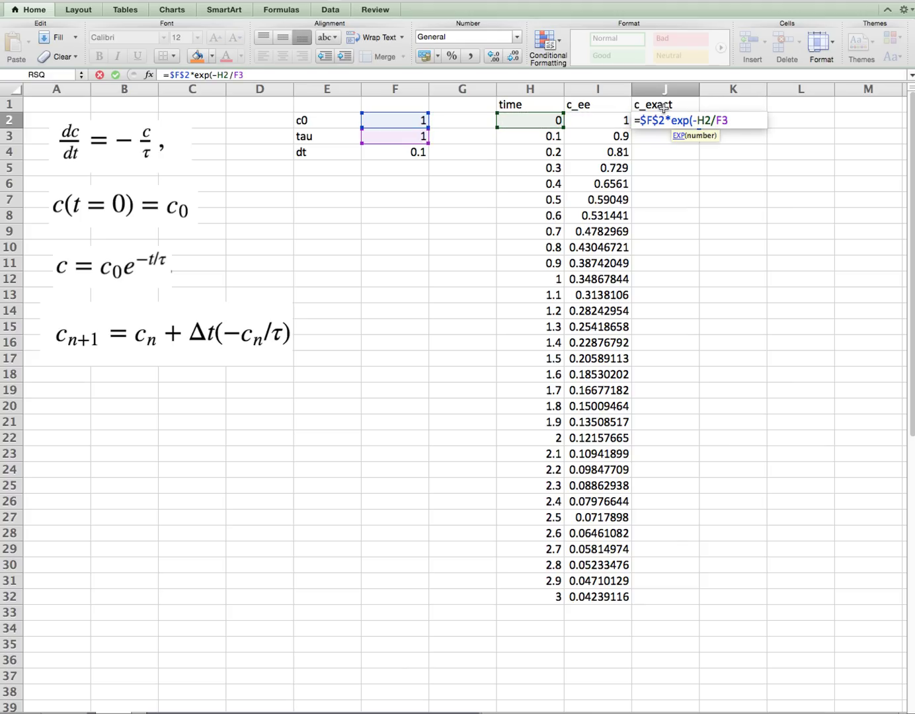
key(super+t)
text())
key(Return)
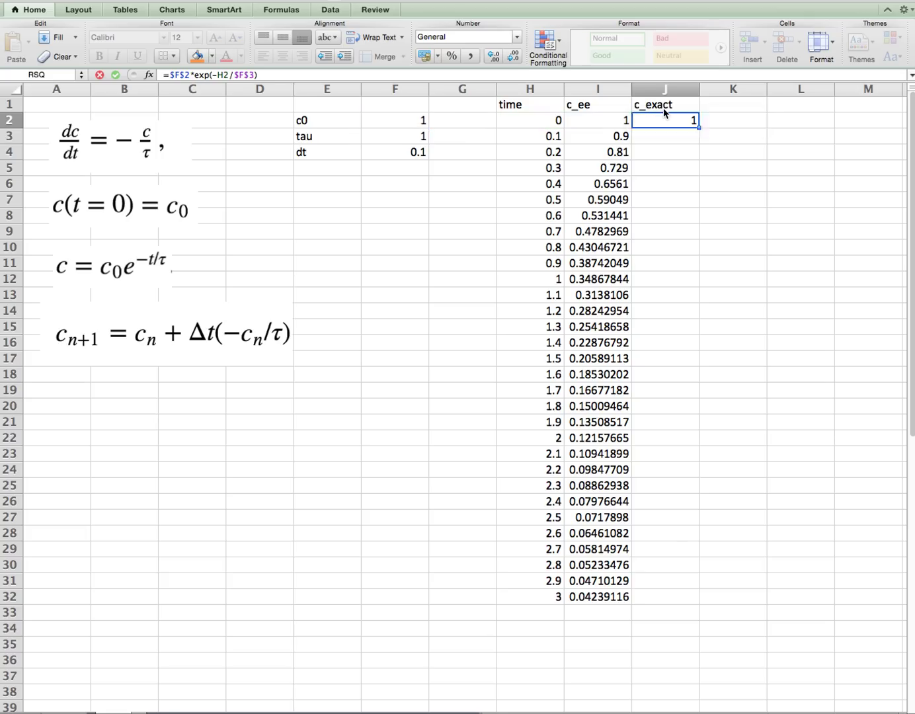
Fill the c_exact formula down to row 32 and select the time, c_ee and c_exact columns.
click(667, 118)
click(698, 131)
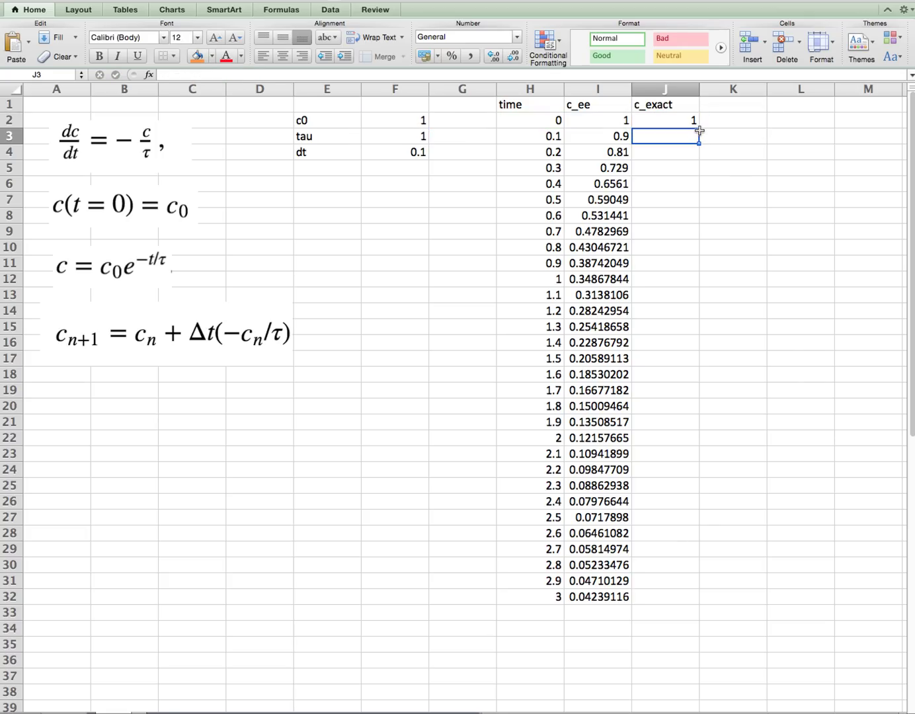
click(694, 121)
double_click(698, 127)
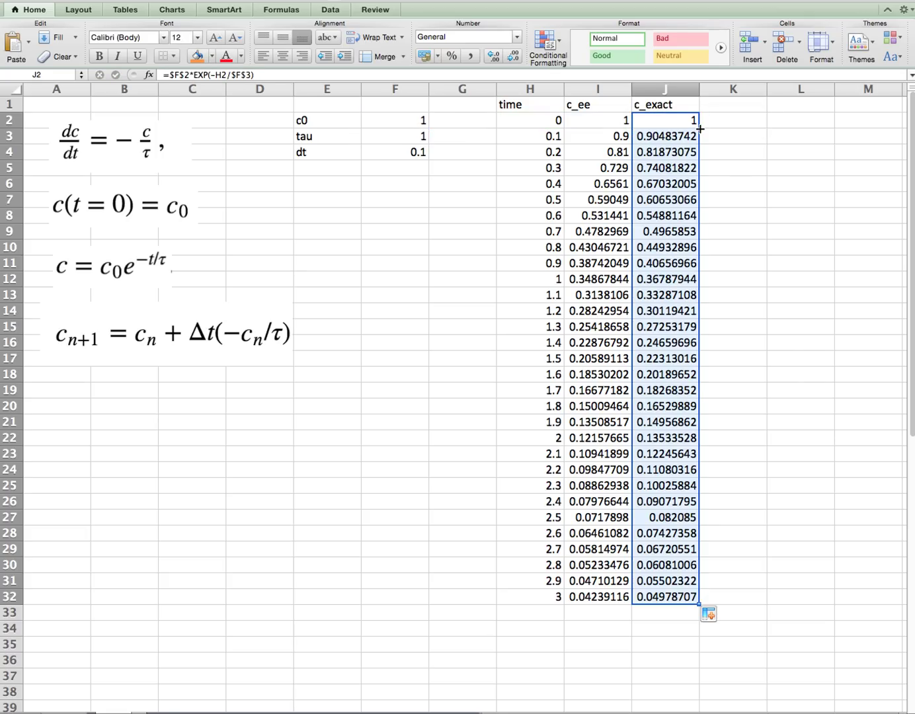
drag(559, 106, 654, 592)
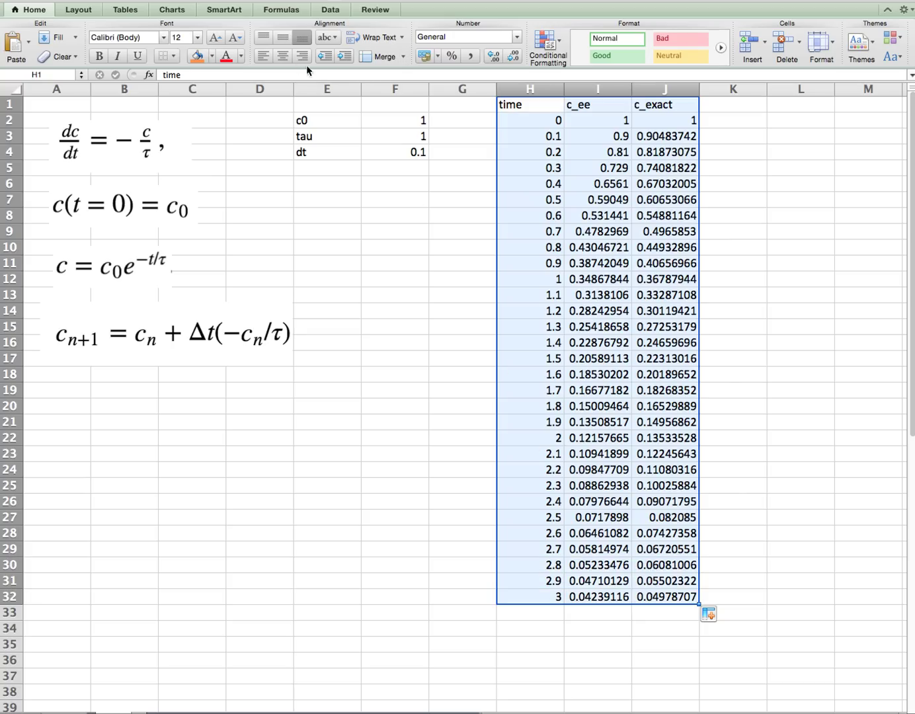
Insert a smooth-line scatter chart without markers of the time, c_ee and c_exact data.
click(170, 9)
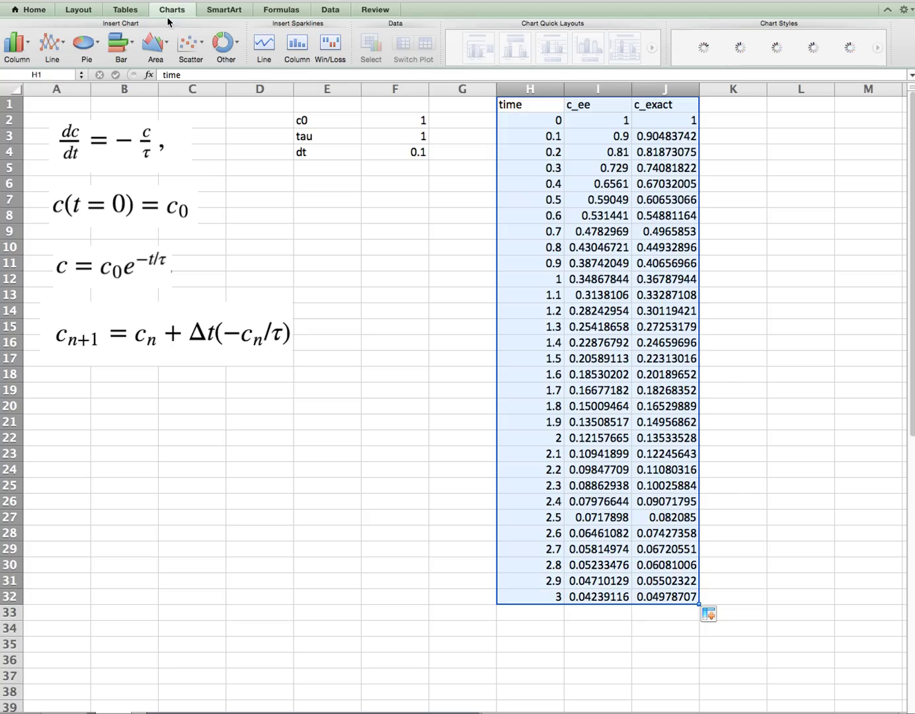
click(189, 49)
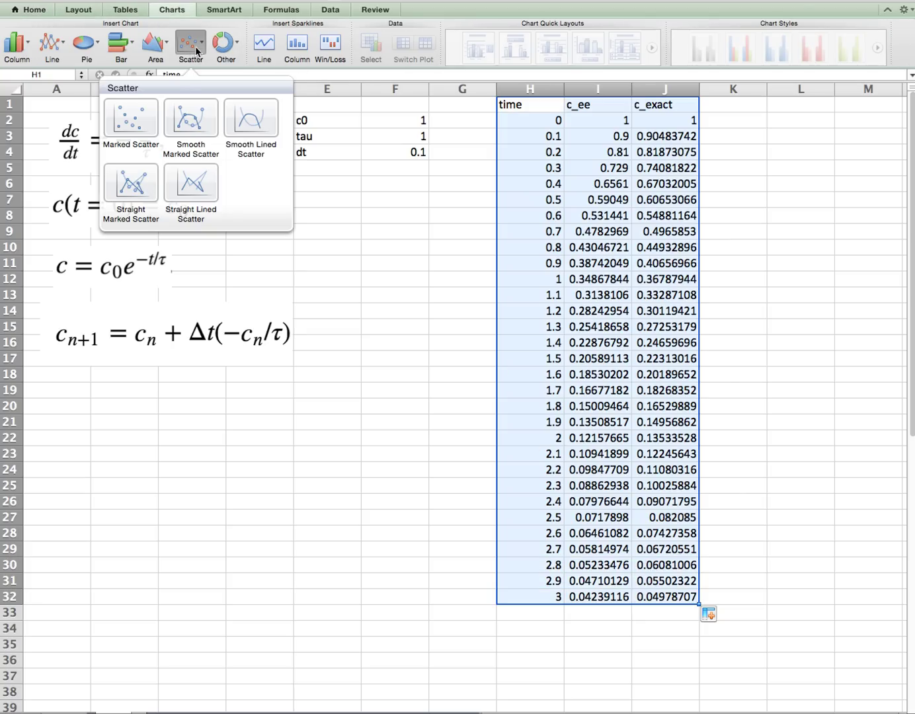
click(131, 118)
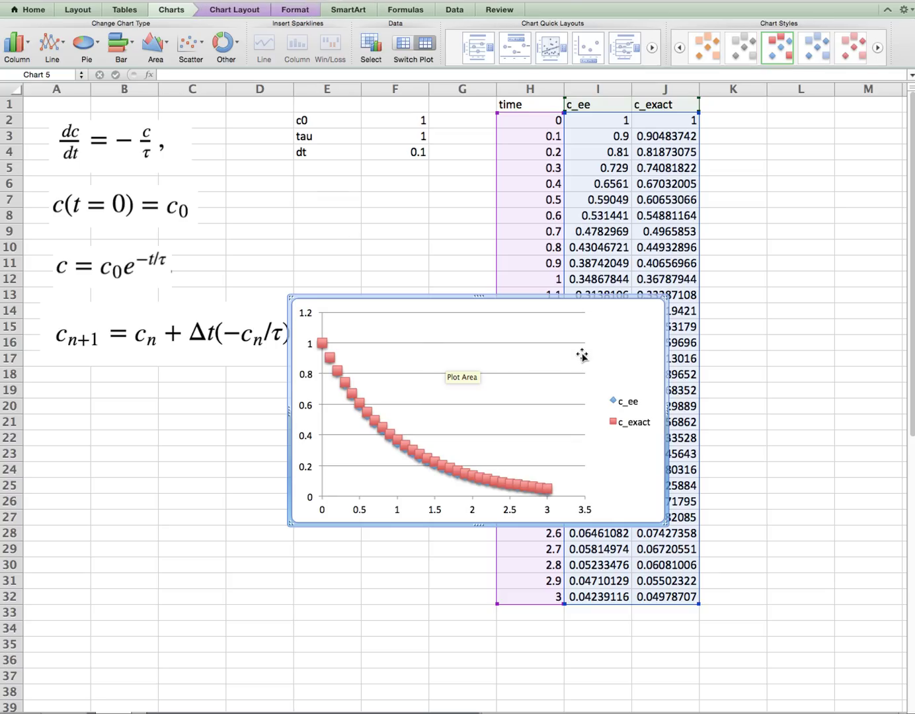
drag(395, 405, 420, 349)
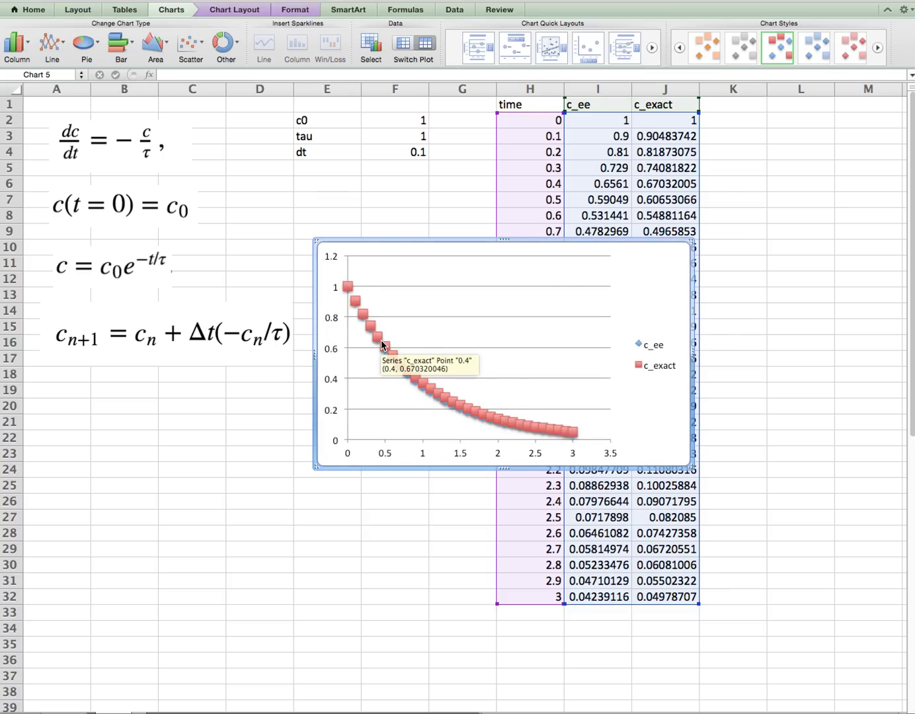
click(191, 49)
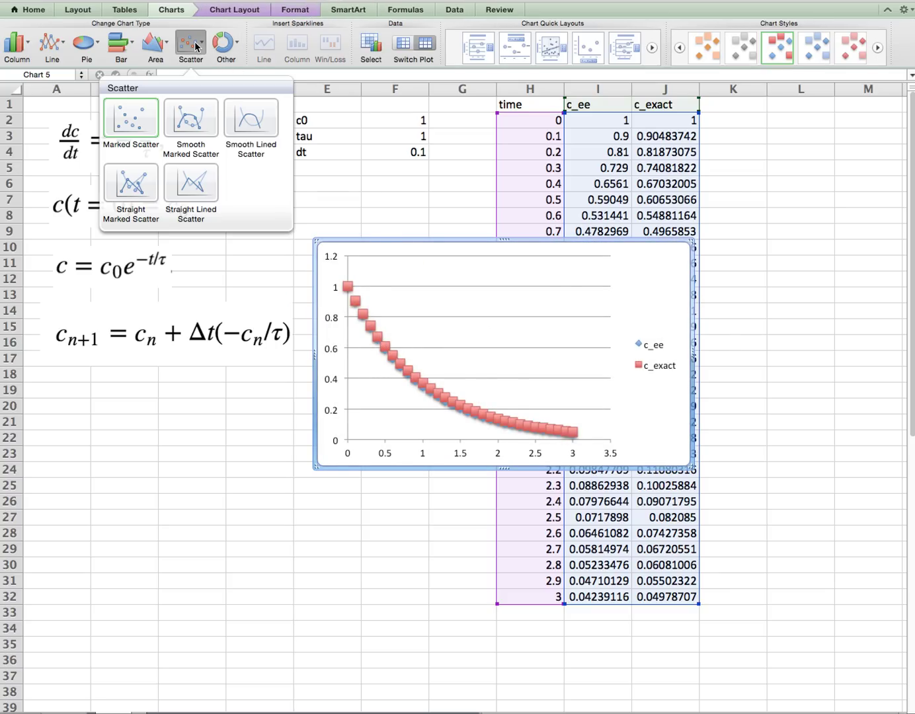
click(246, 128)
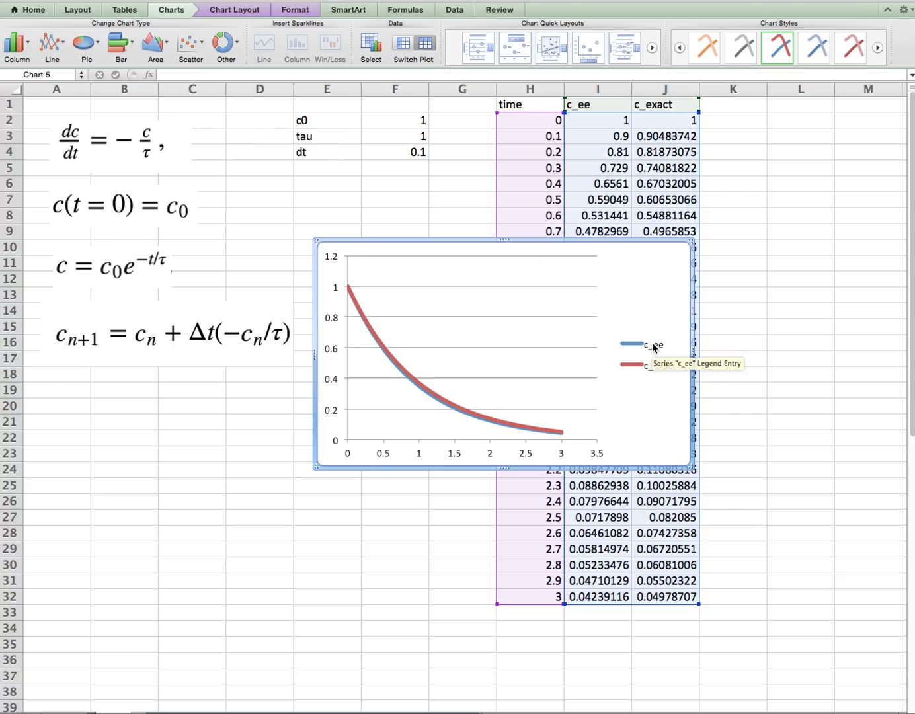
Move the legend up near the chart's top and shift the chart slightly right and down.
click(590, 318)
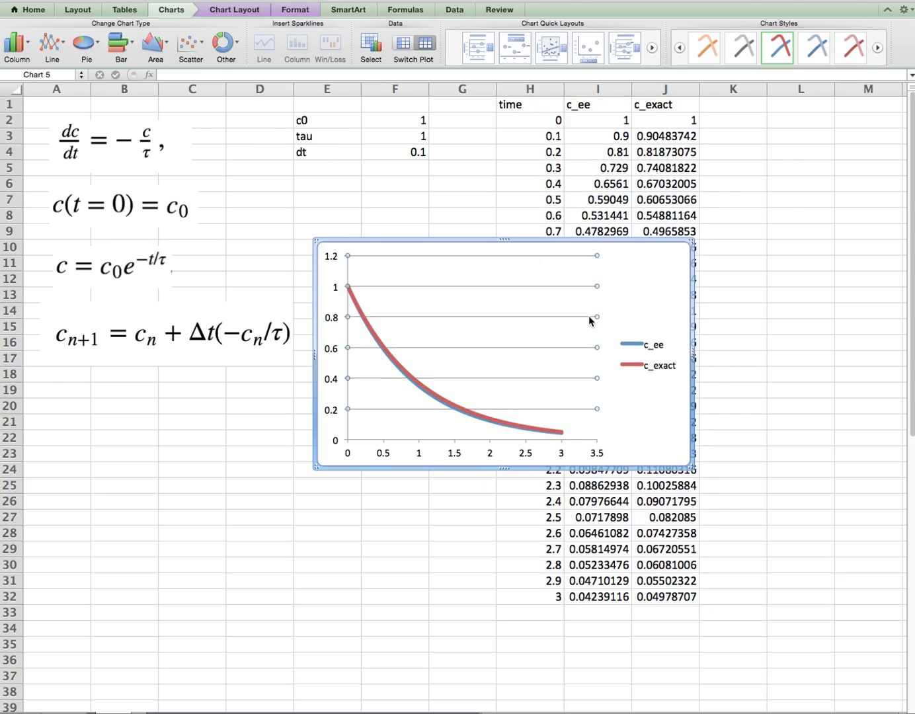
click(588, 316)
click(634, 341)
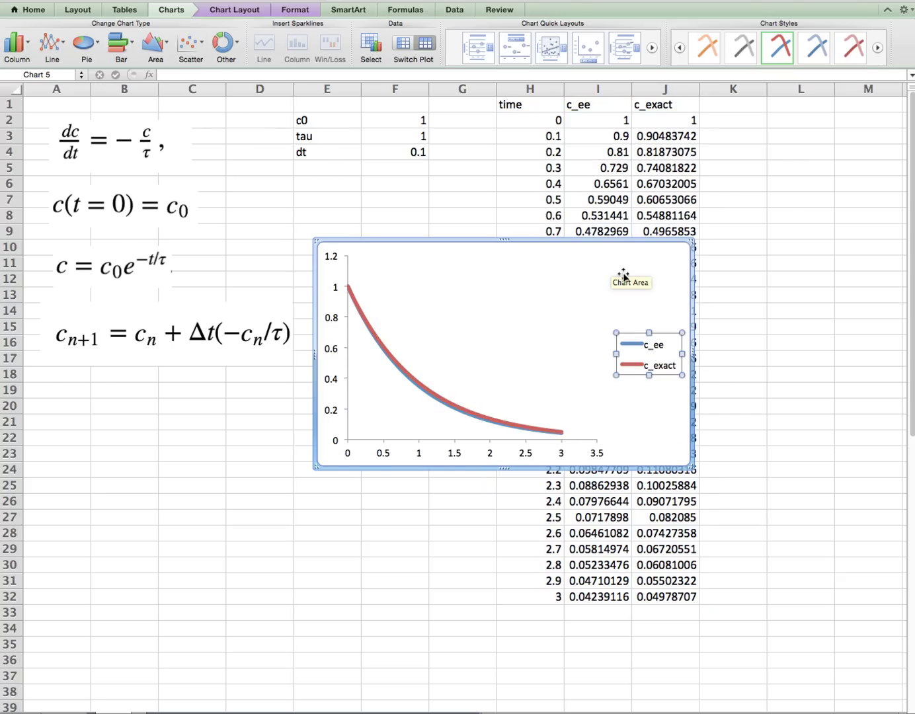
drag(624, 334, 529, 260)
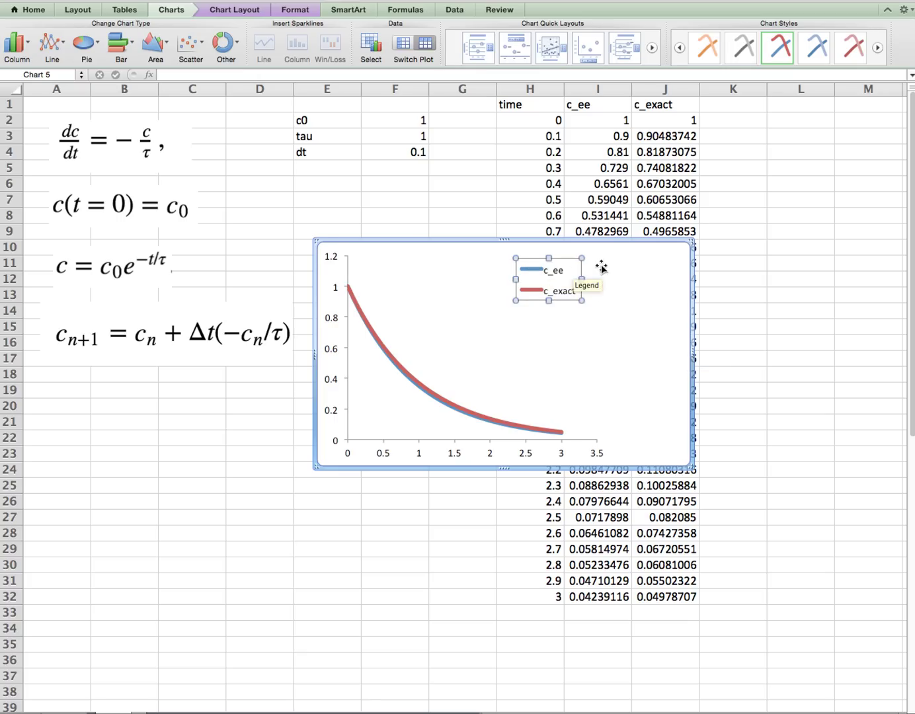
click(690, 348)
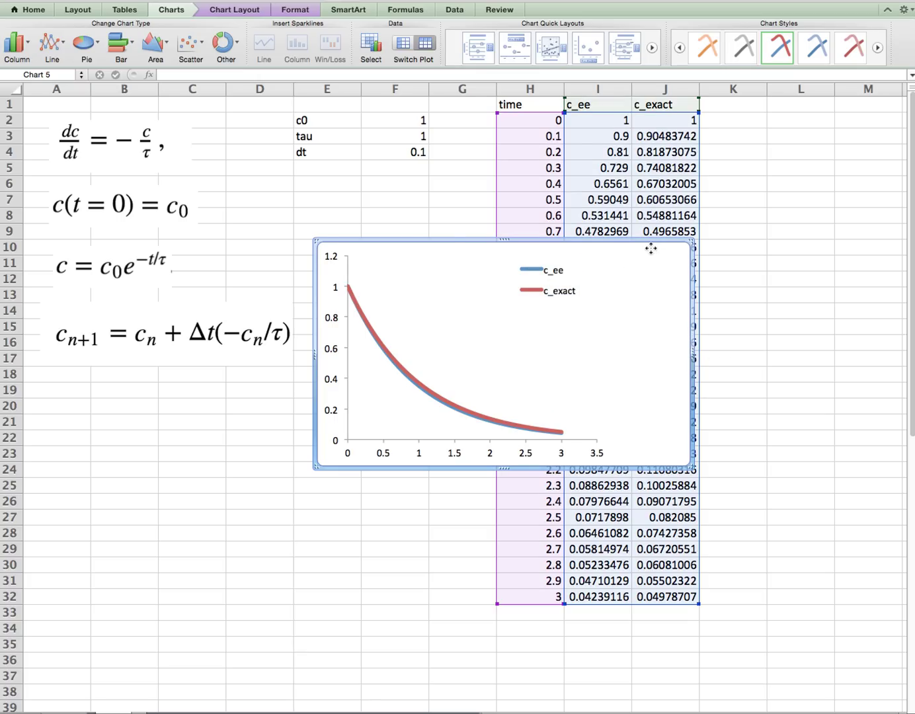
drag(651, 248, 727, 267)
click(481, 199)
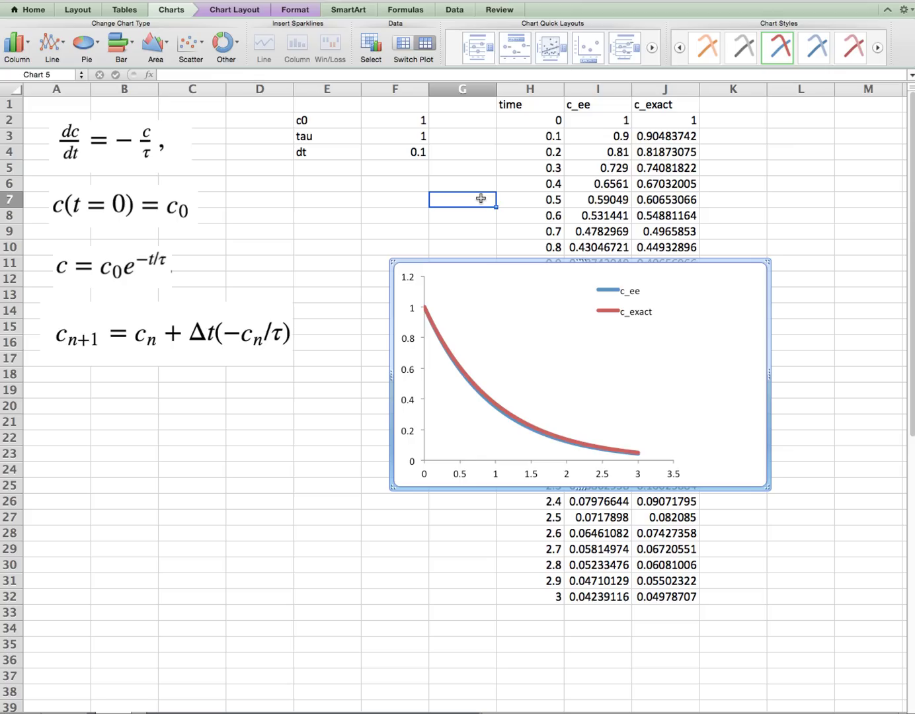
Change dt to 0.5, try 0.05, then undo back to 0.5.
click(403, 153)
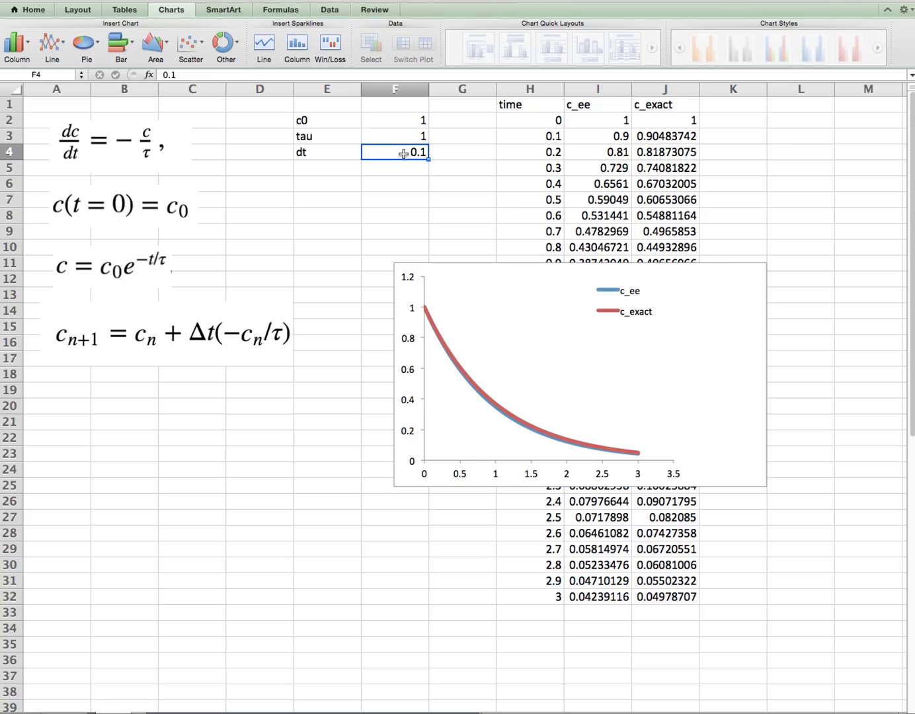
text(0.5)
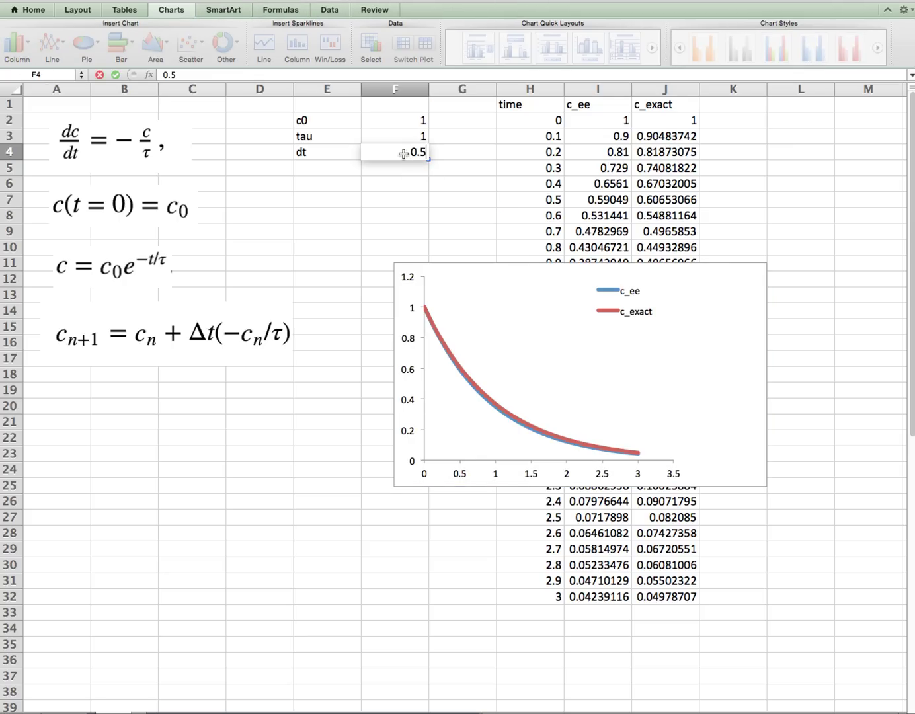
key(Return)
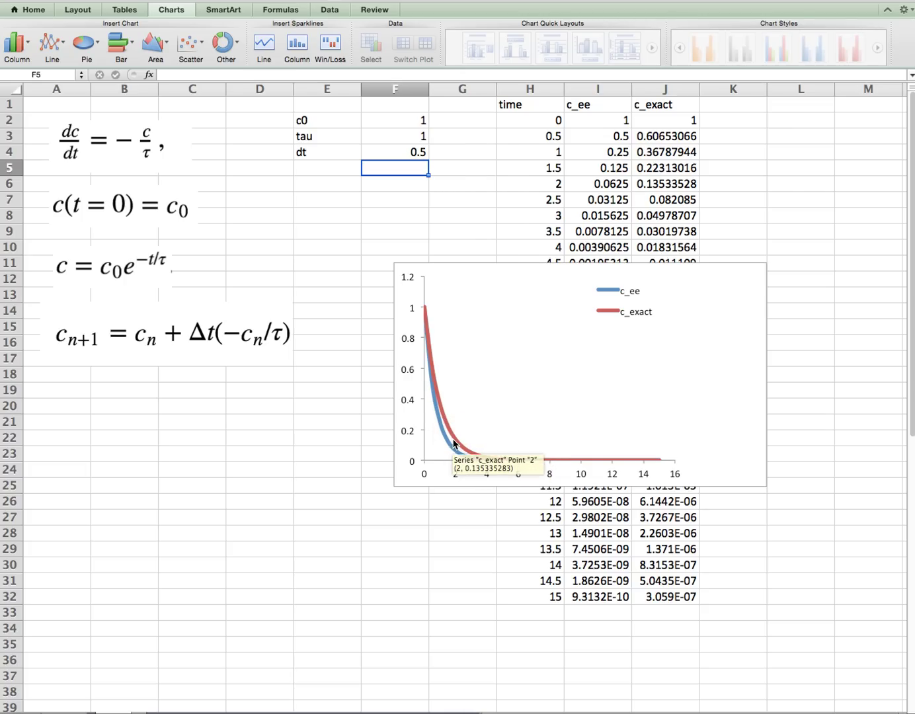
click(413, 150)
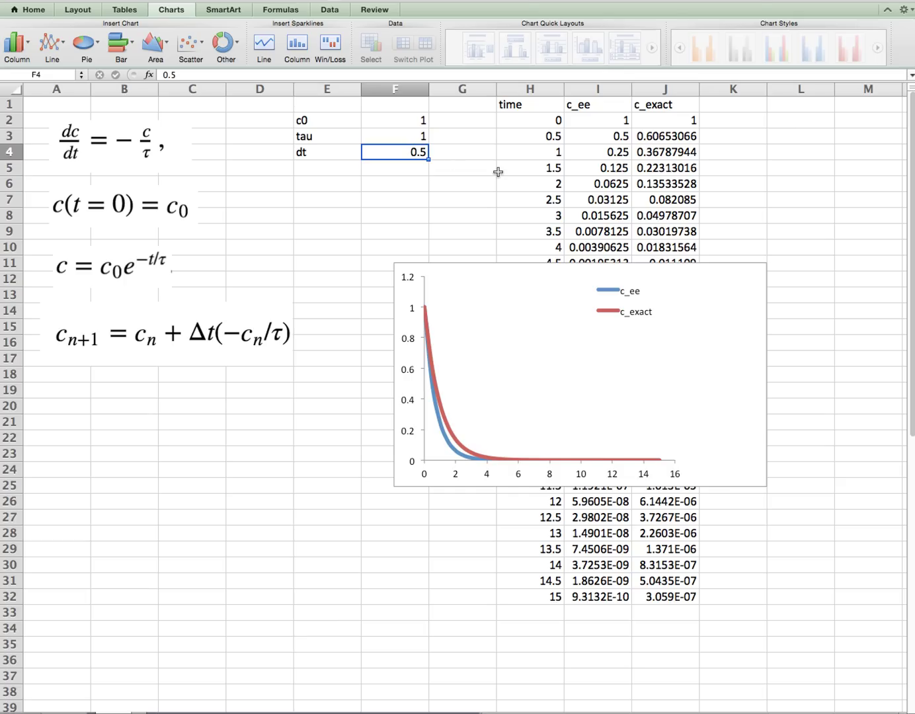
text(0.)
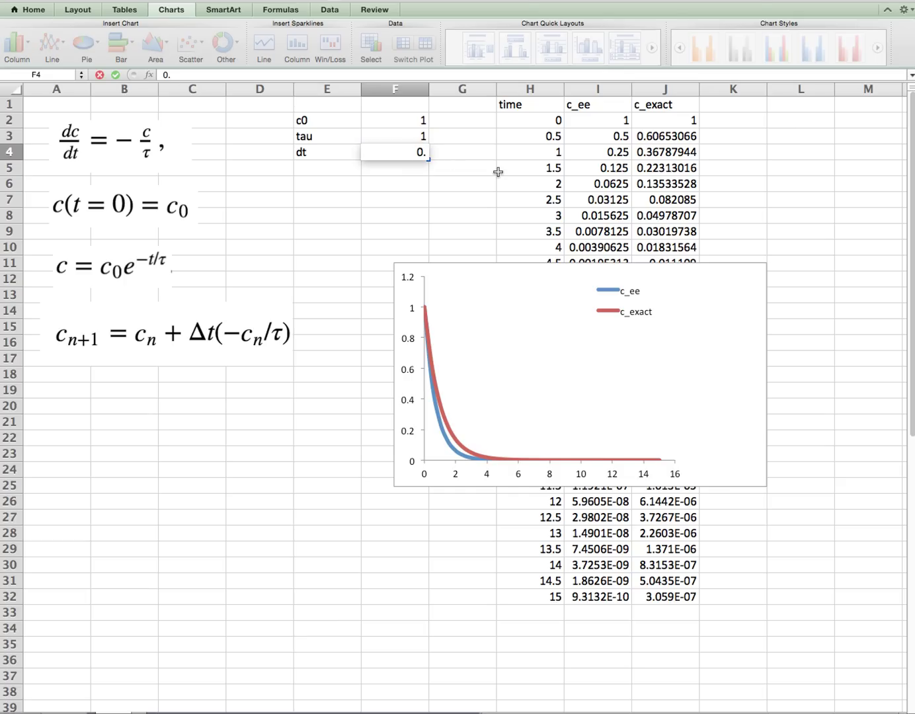
text(05)
key(Return)
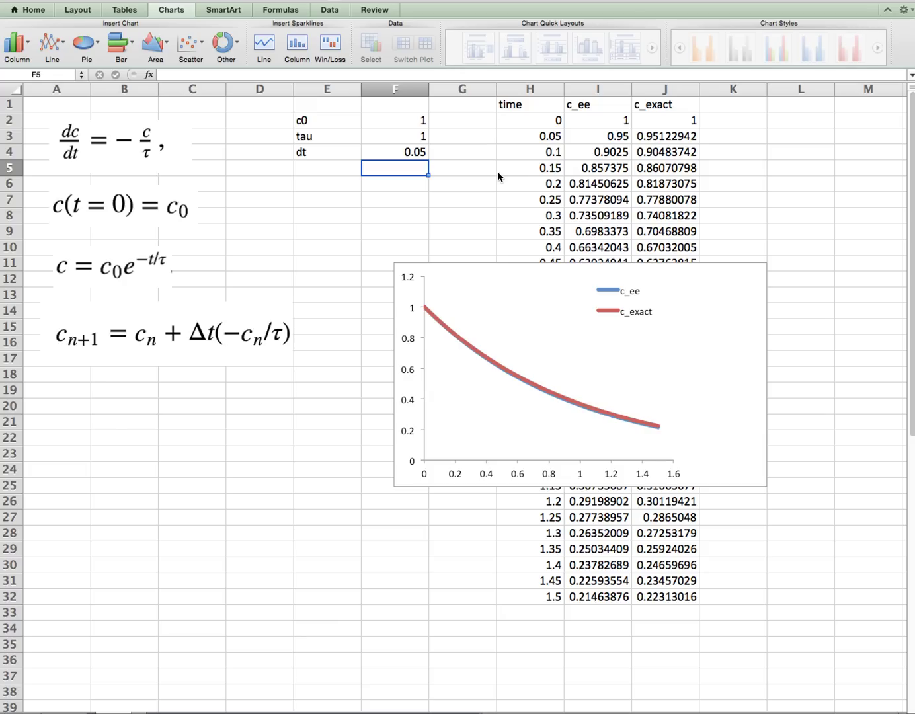
key(super+z)
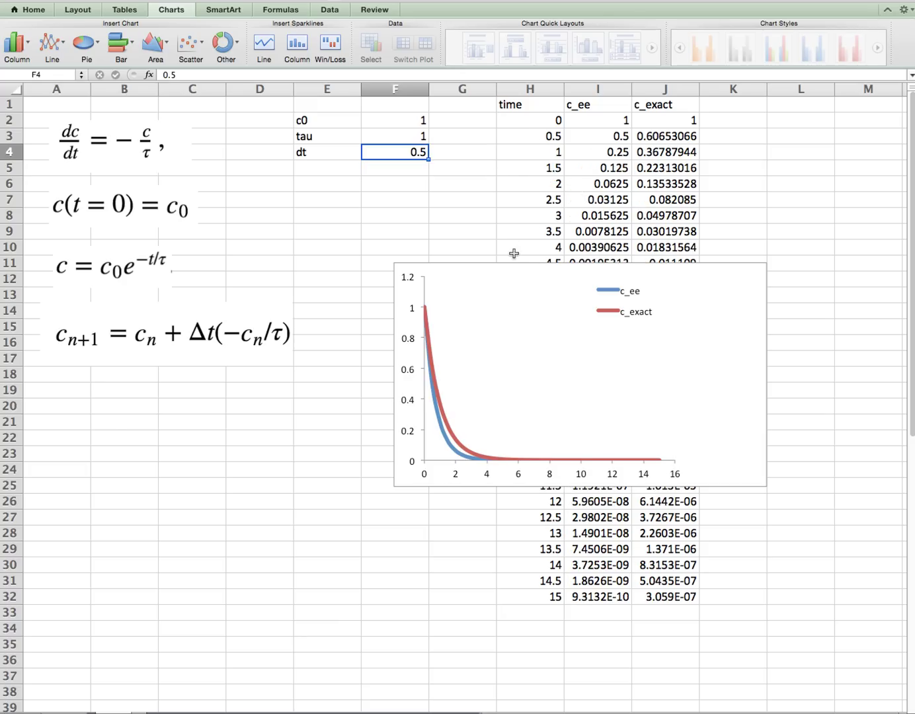
click(490, 309)
Move the chart down-left over rows 19–32 and review the J3, I2 and I3 formulas.
drag(491, 309, 322, 431)
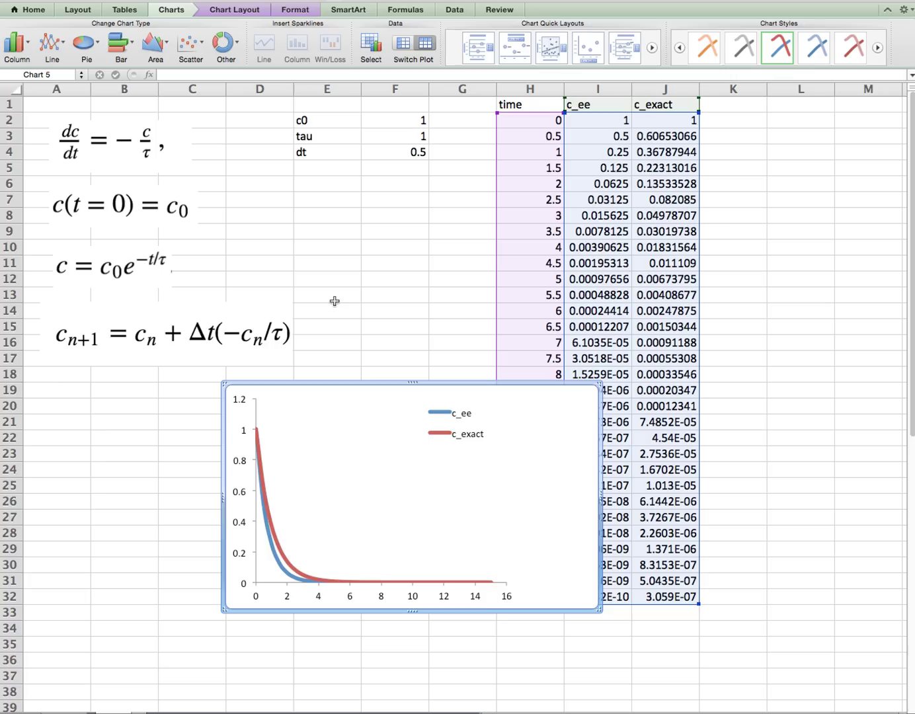
click(665, 126)
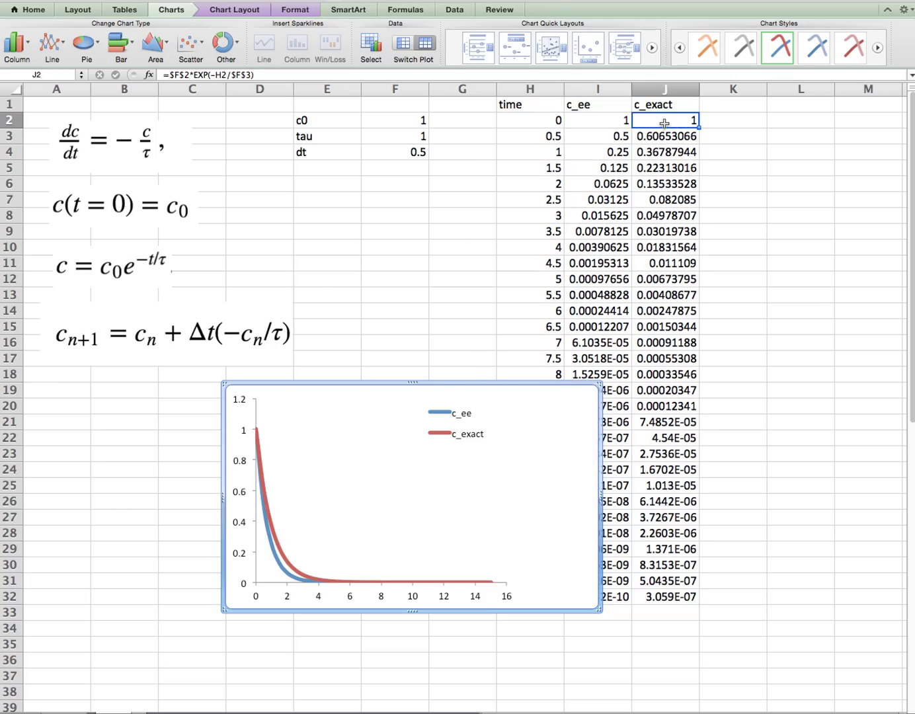
key(Down)
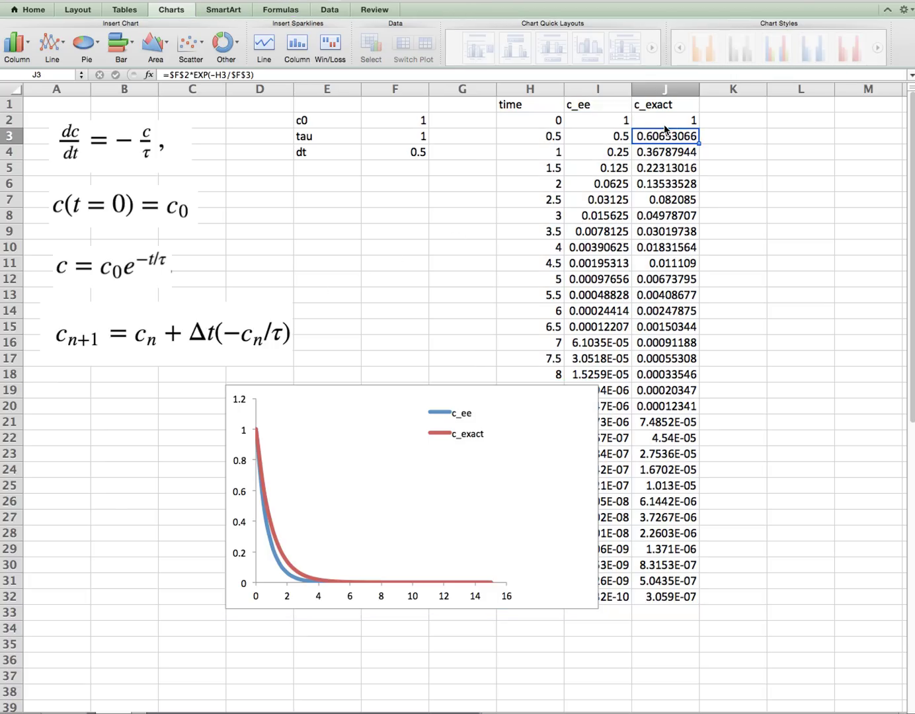
double_click(665, 139)
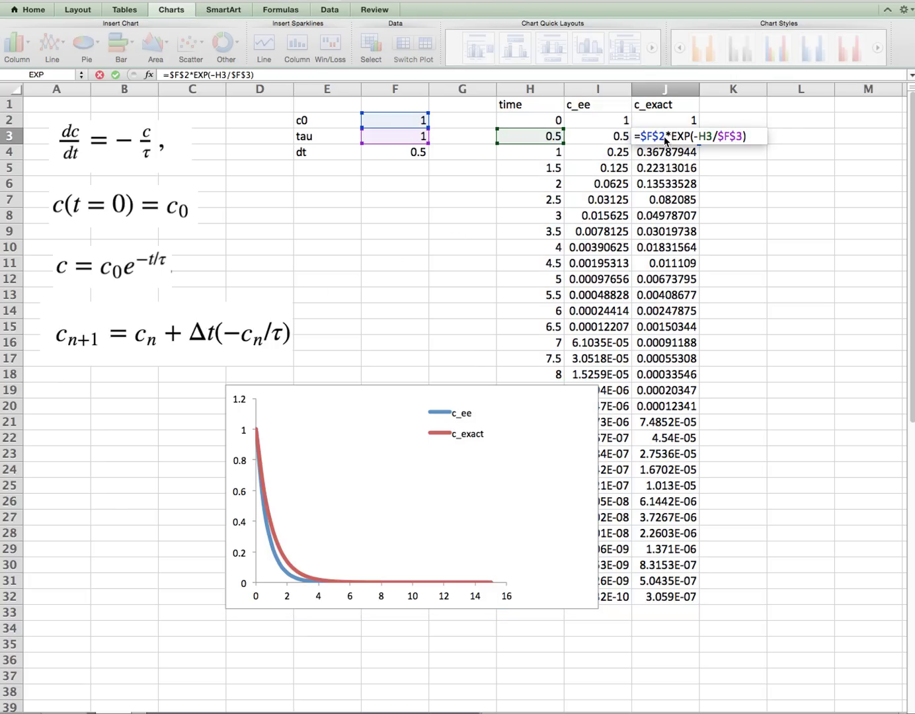
key(Escape)
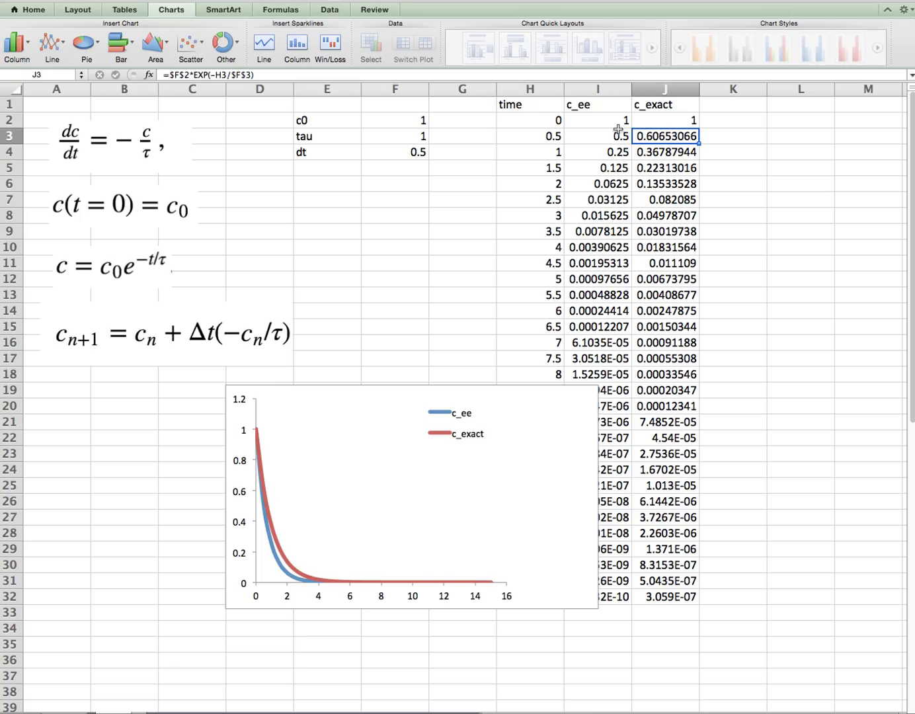
double_click(615, 119)
key(Escape)
double_click(586, 140)
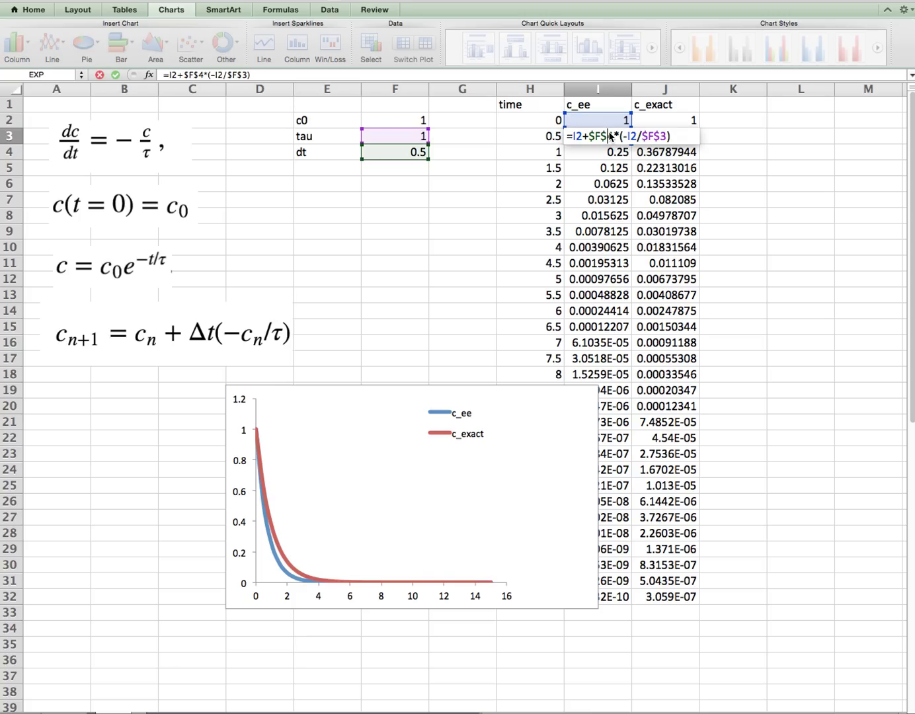
key(Escape)
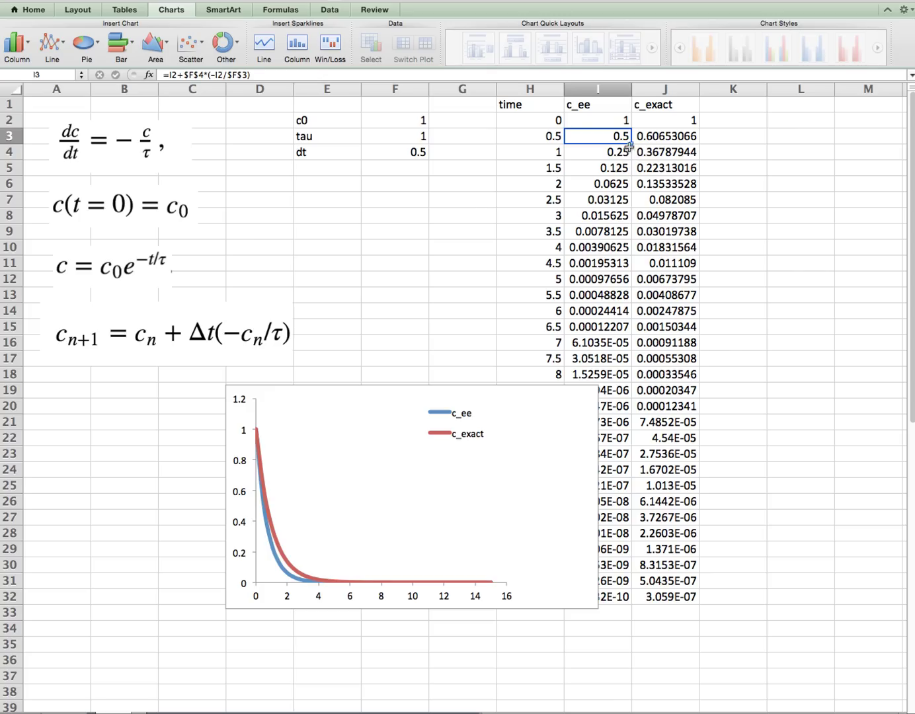
click(129, 674)
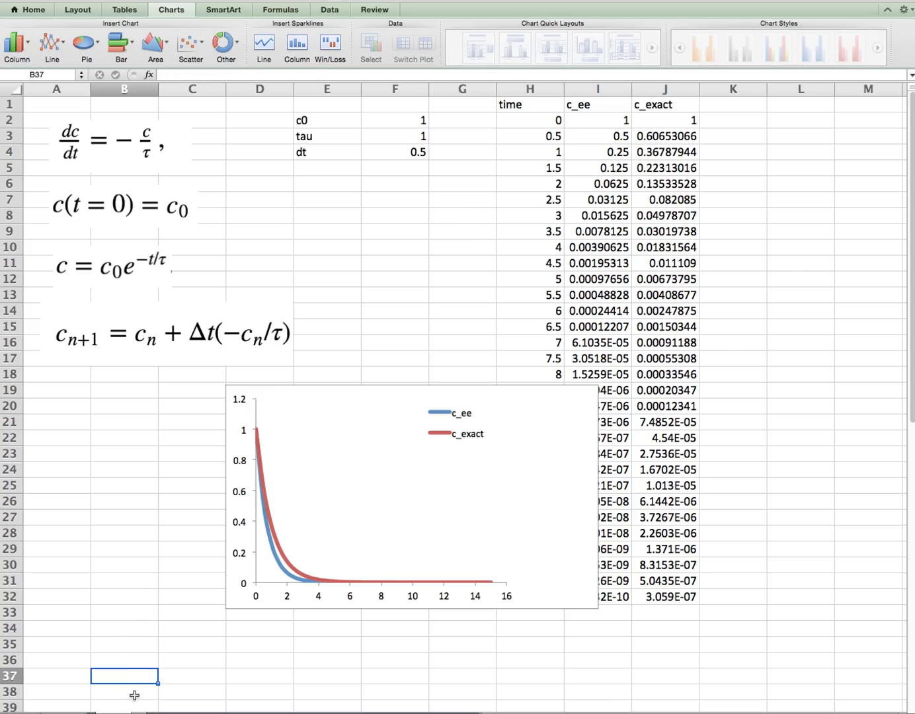
On a new zoomed-in sheet, type 'dx/dt = v' in B3 and 'dv/dt = g' in B2.
click(104, 713)
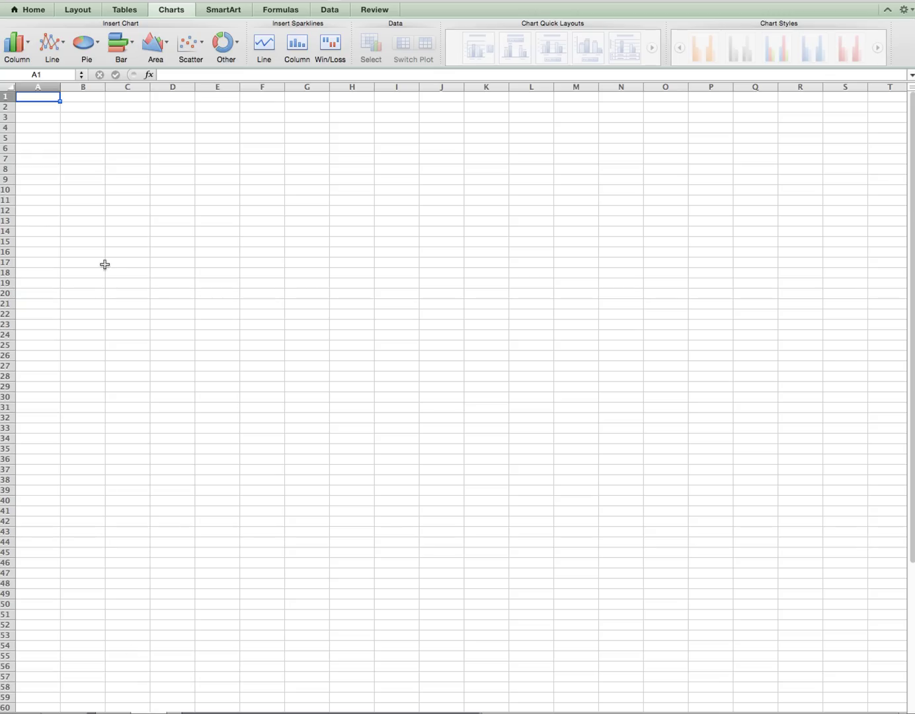
click(90, 114)
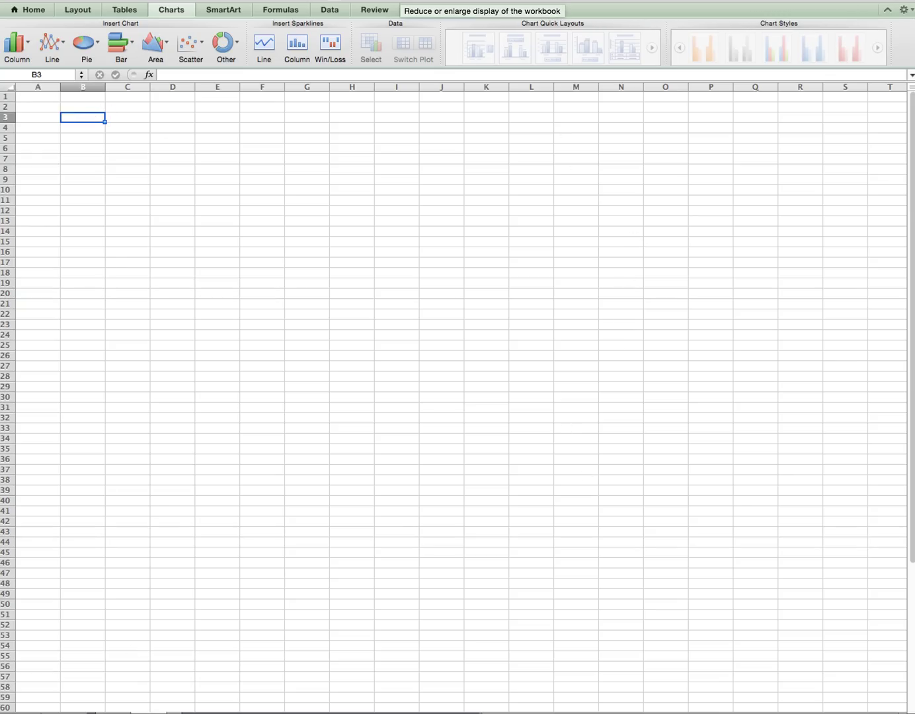
click(406, 5)
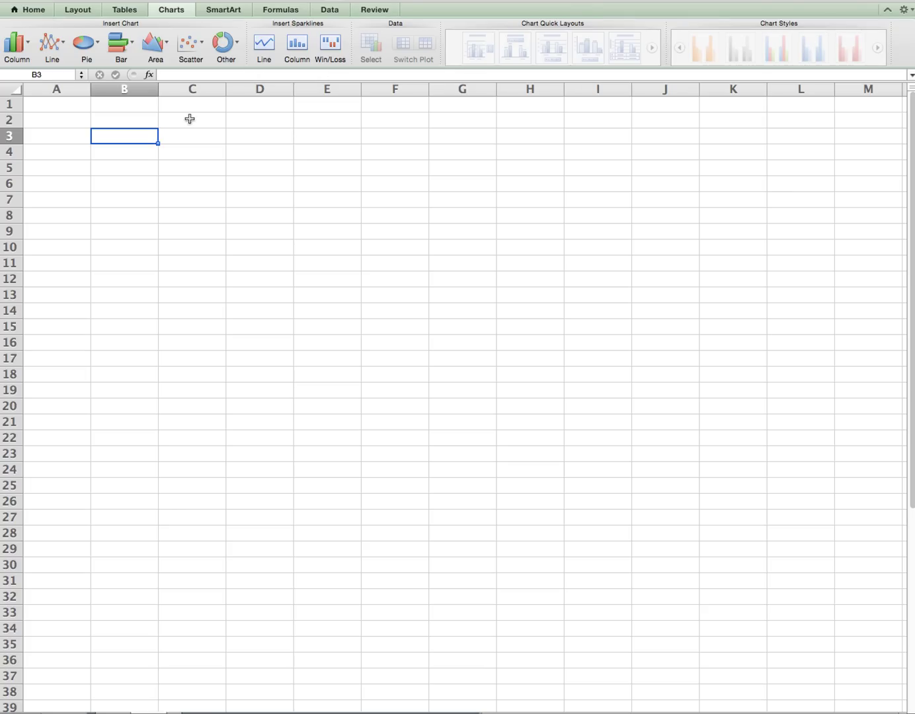
text(d)
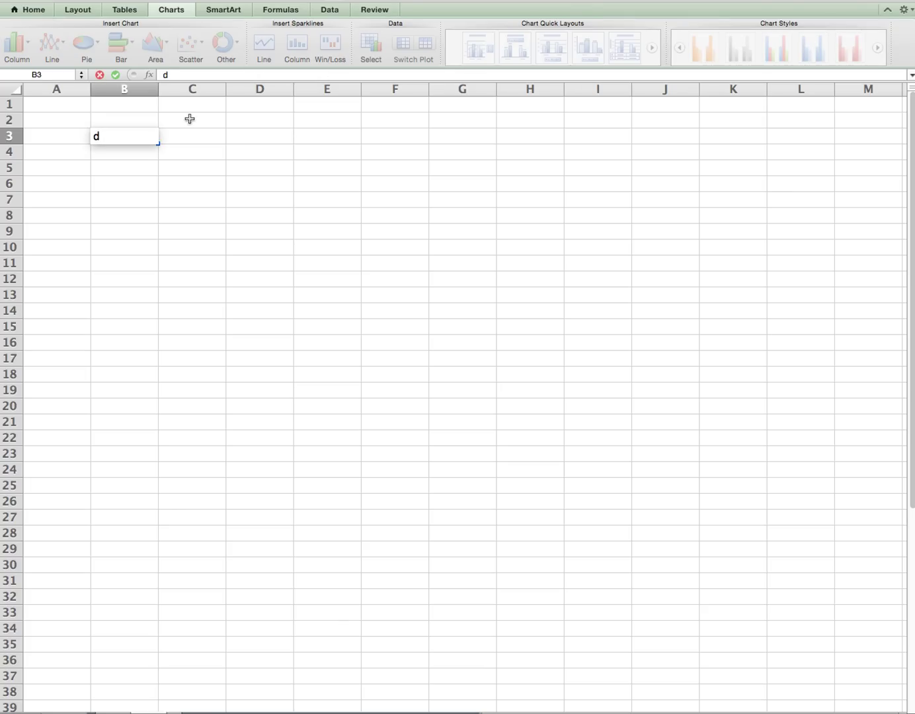
text(x/dt = v)
key(Return)
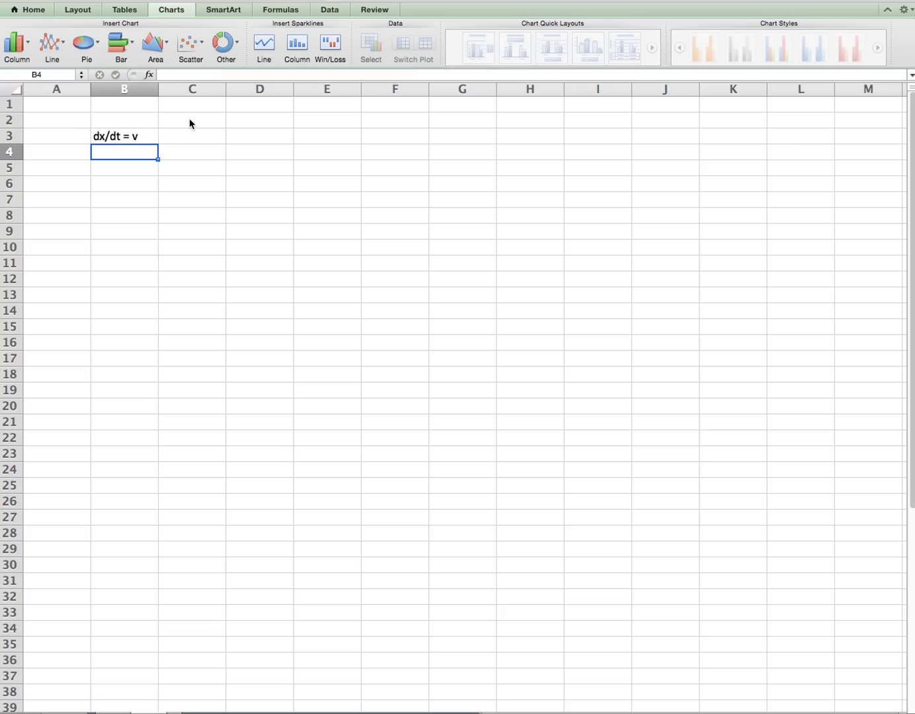
key(Up)
key(Up)
text(dv)
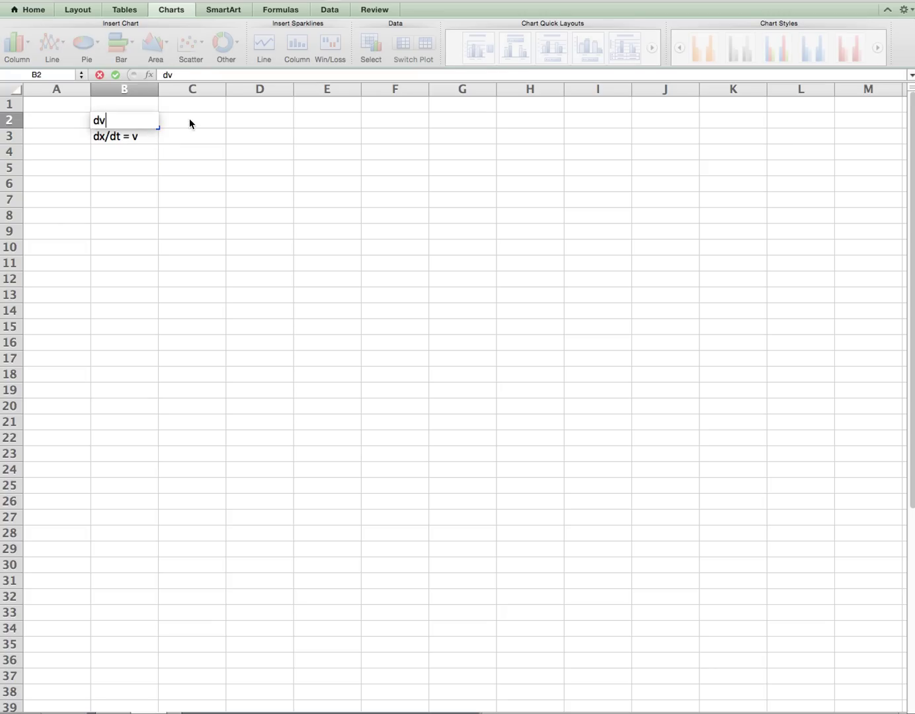
text(/dt = g)
key(Return)
key(Down)
key(Down)
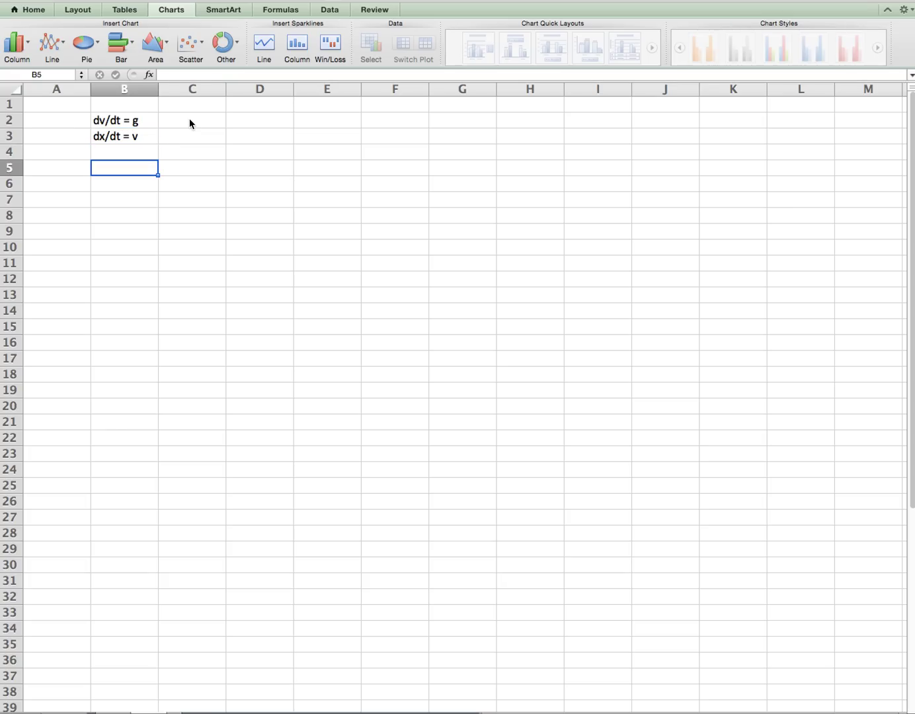
Enter the x0 = 0 and v0 = 0 labels and values in C2:D3.
key(Right)
key(Up)
key(Up)
key(Up)
text(x0)
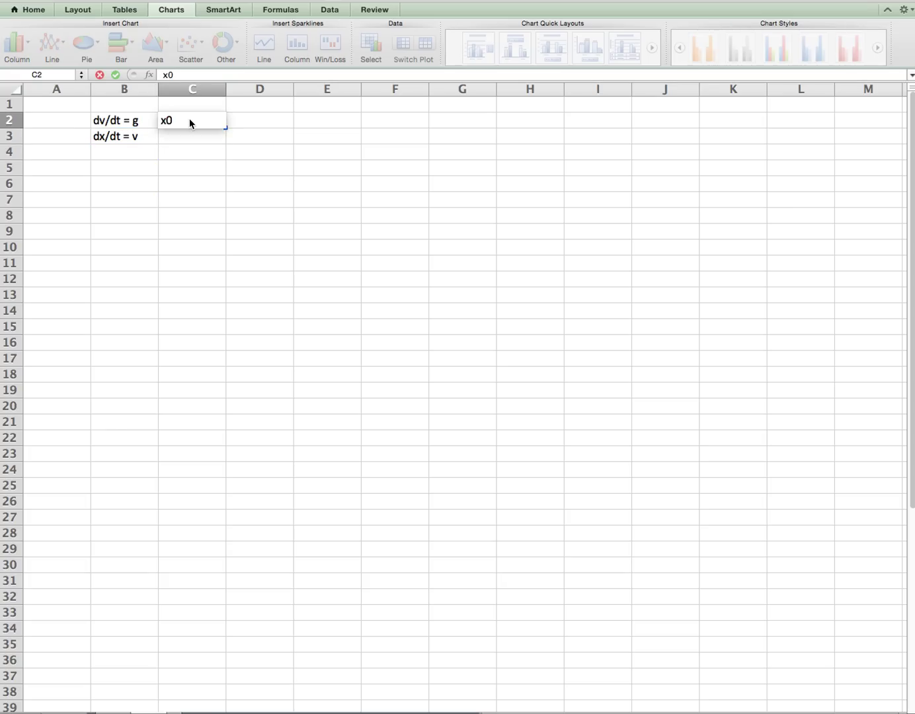
key(Return)
key(Right)
key(Up)
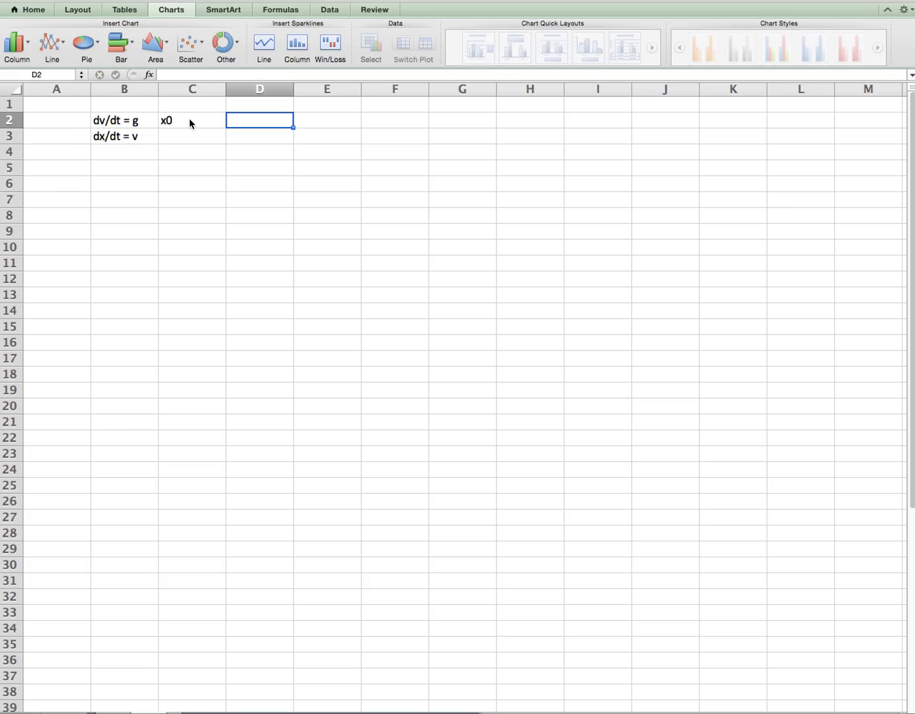
text(0)
key(Return)
key(Left)
text(v0)
key(Right)
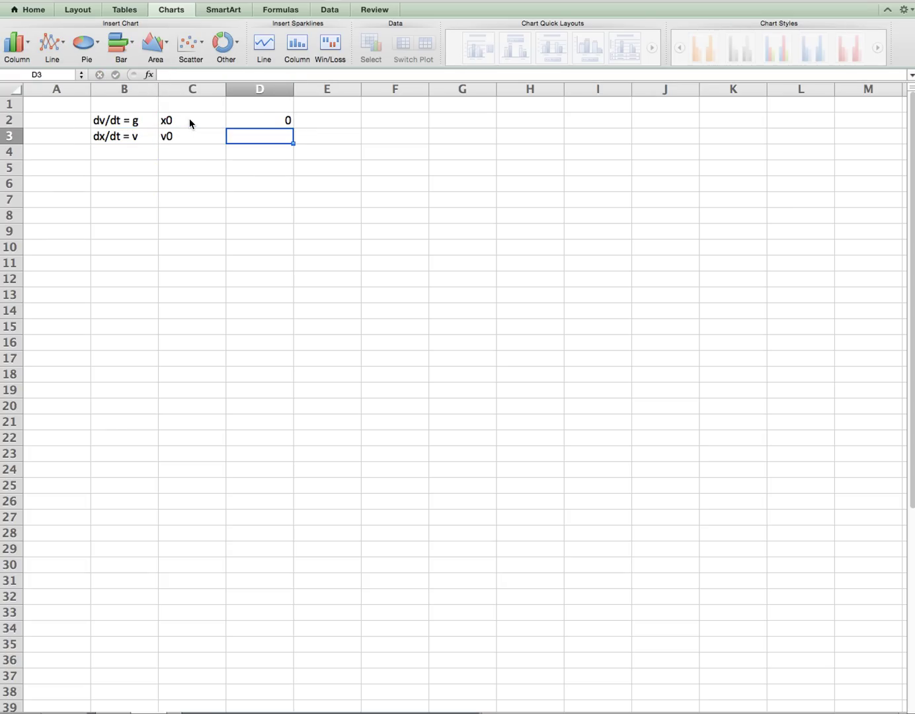
text(0)
key(Return)
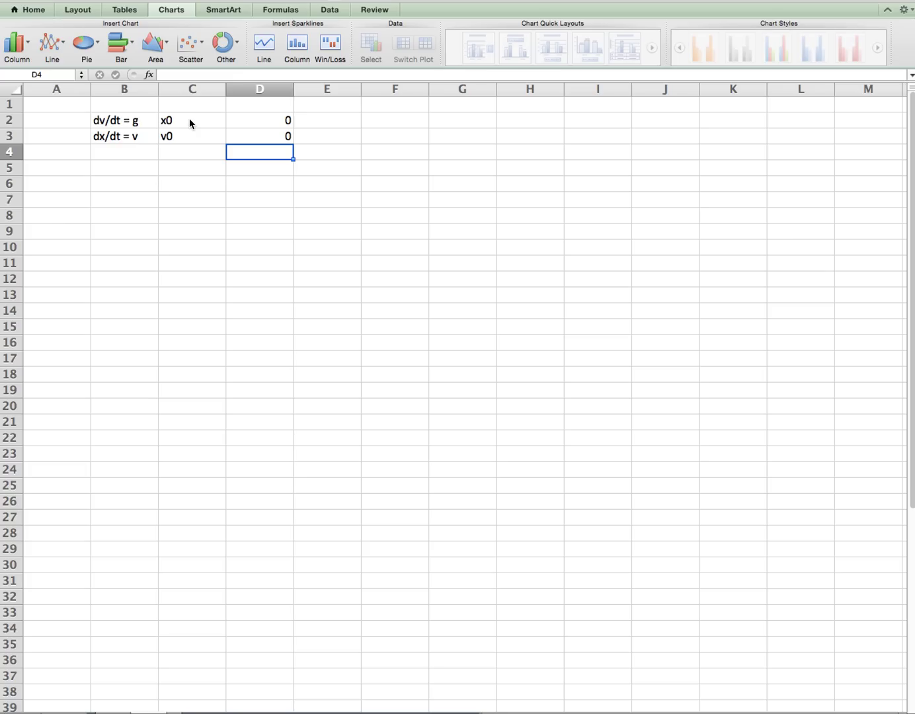
Add g = 9.81 and dt = 0.1 to the parameter block in C4:D5.
key(Left)
text(g)
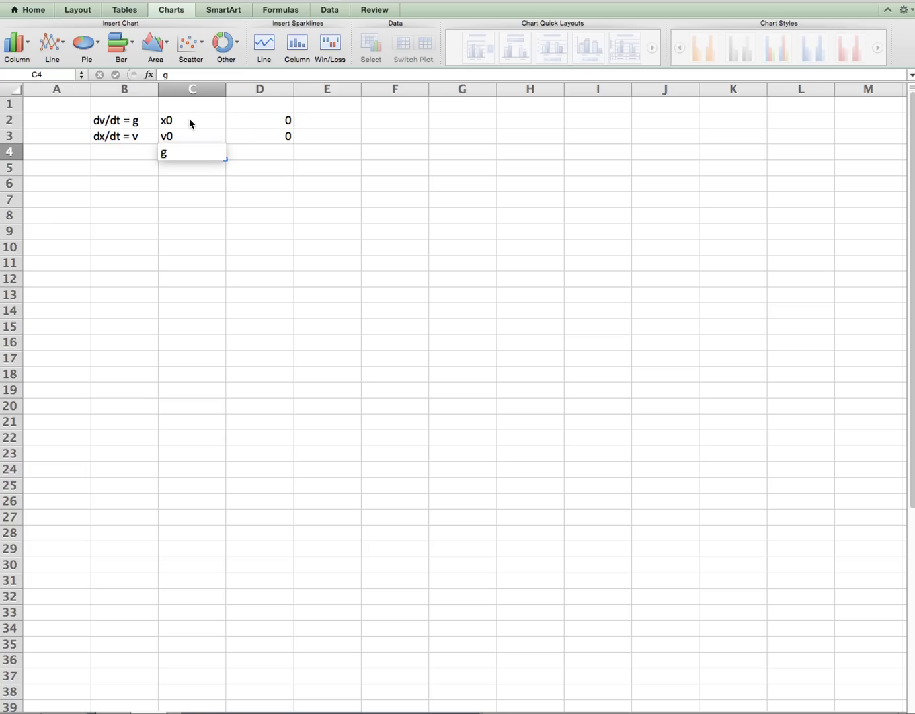
key(Right)
text(8)
key(BackSpace)
text(9.8)
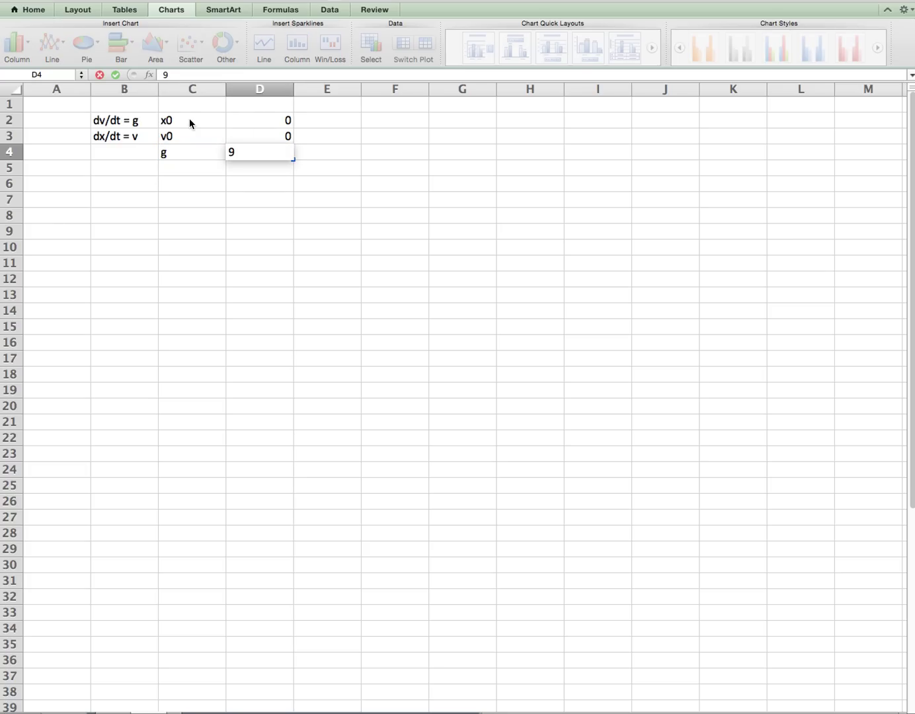
key(Right)
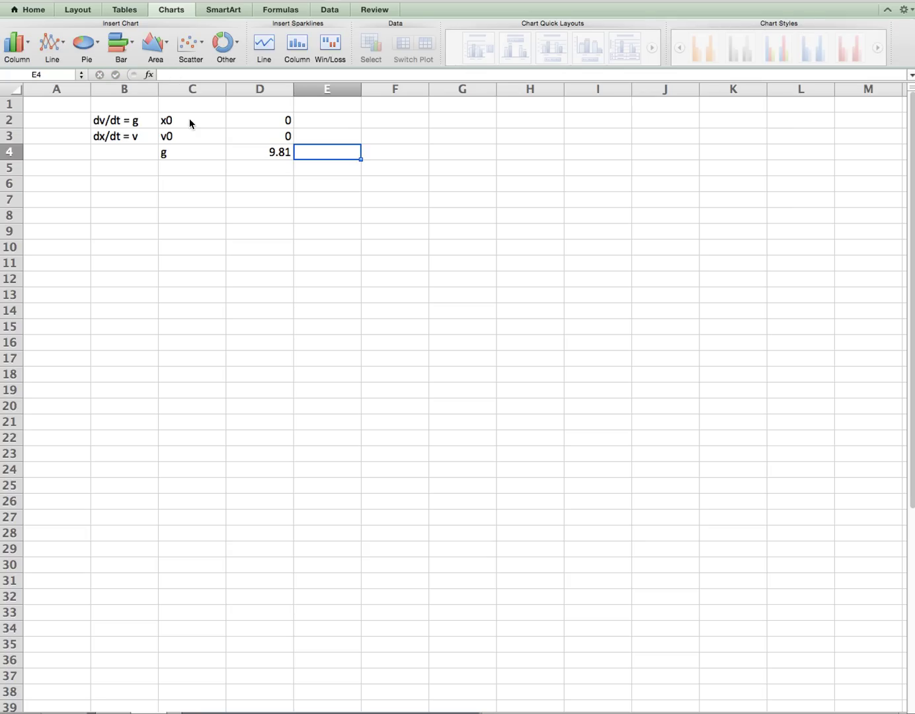
key(Down)
key(Left)
key(Left)
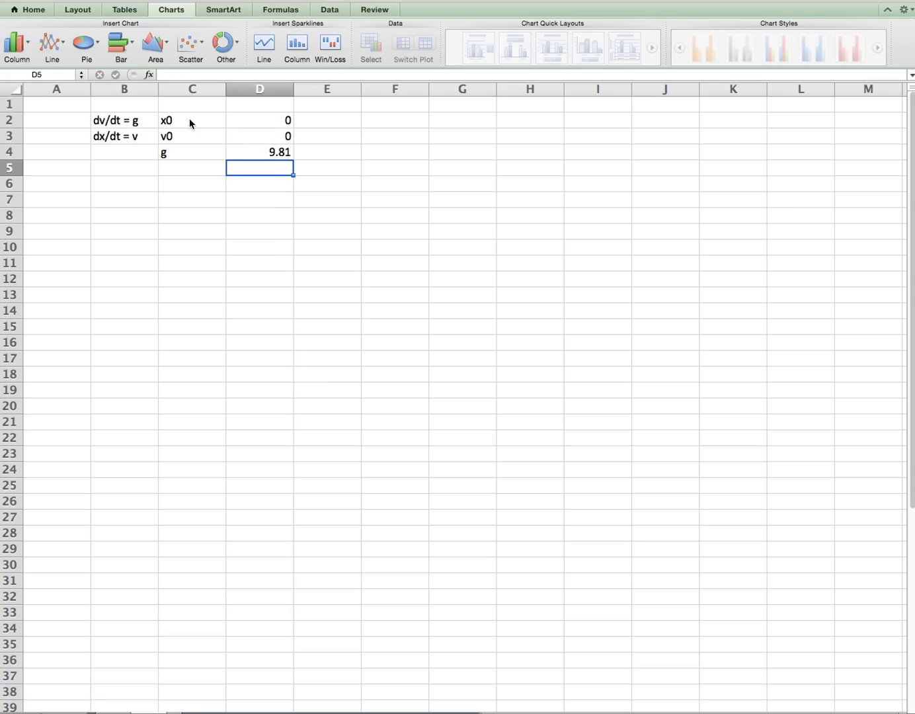
text(dt)
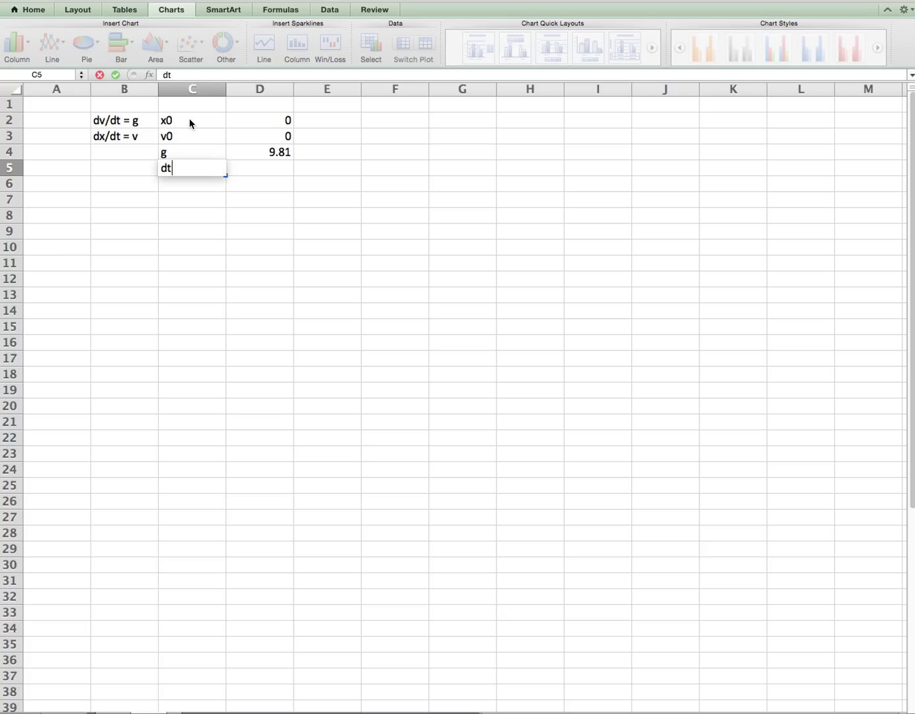
key(Right)
text(0.1)
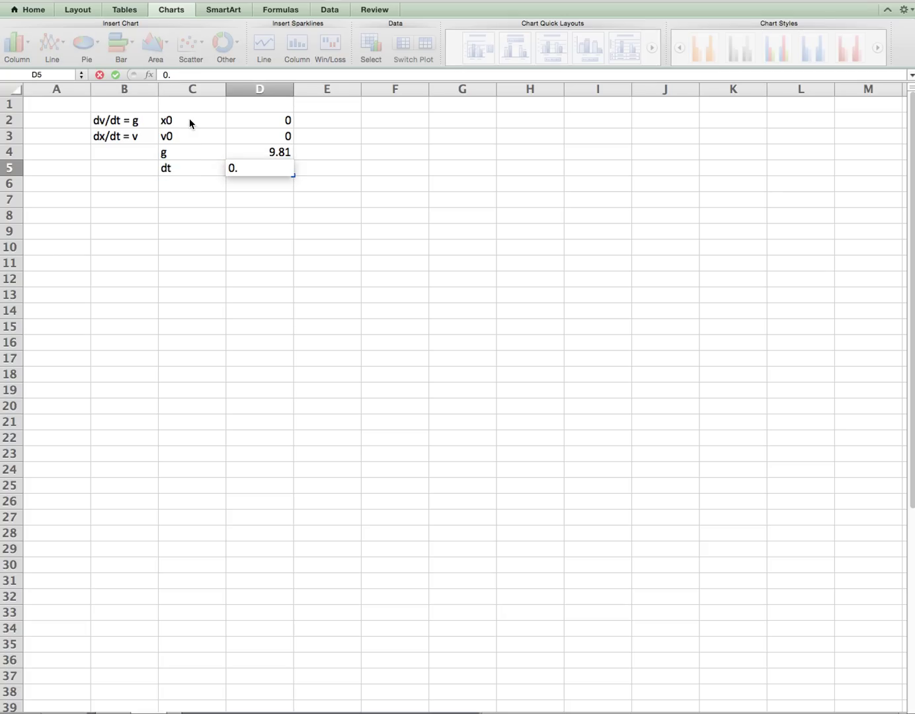
key(Return)
key(Up)
key(Right)
key(Up)
key(Up)
key(Up)
key(Up)
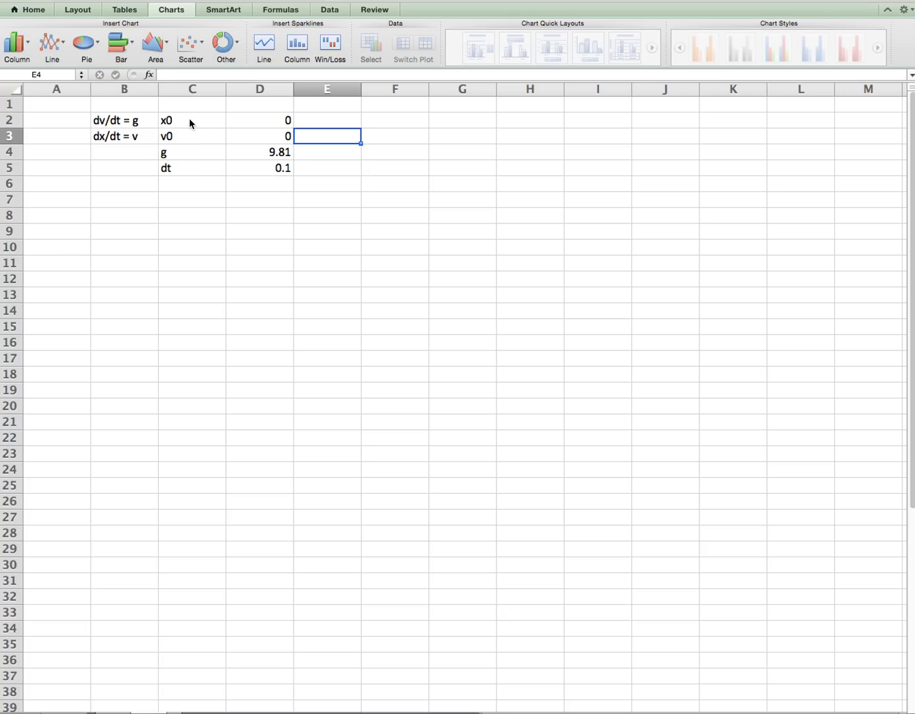
key(Right)
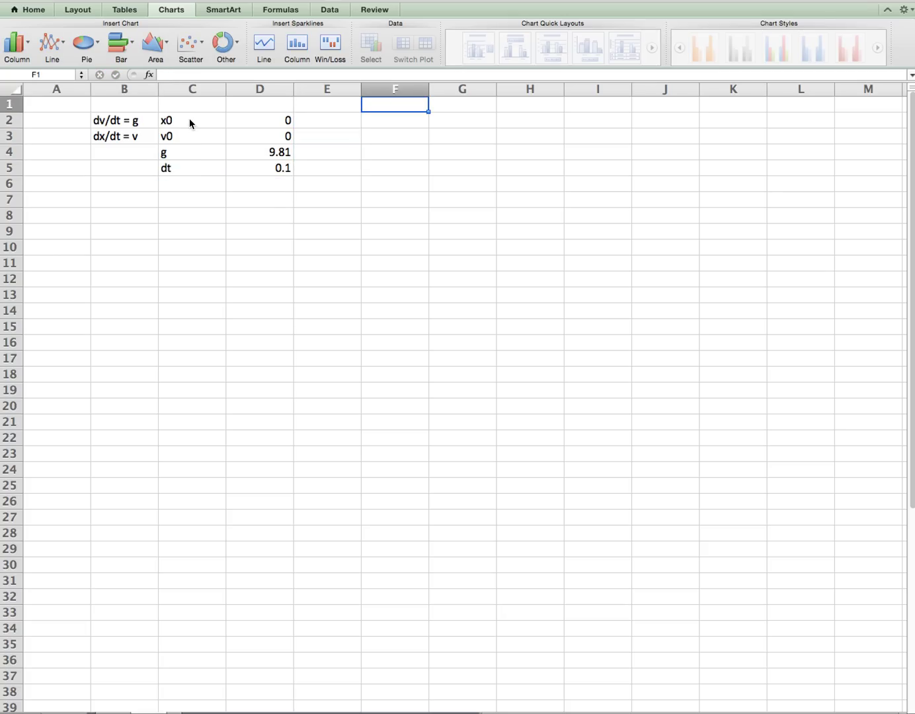
Head column F with t and enter the starting time 0 in F2.
text(x)
key(Return)
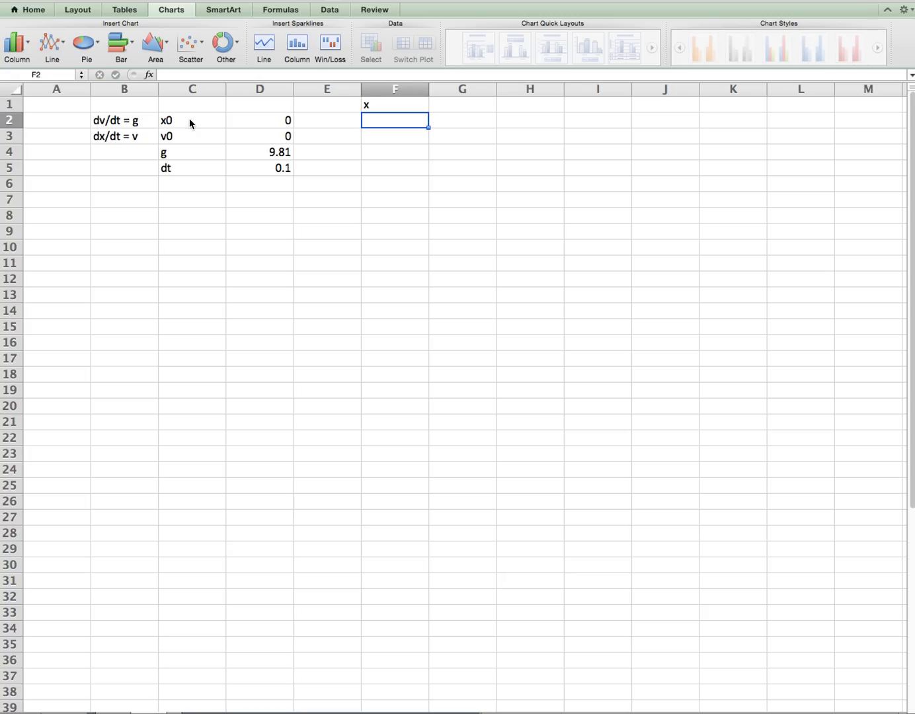
key(Up)
text(t)
key(Return)
text(=)
key(BackSpace)
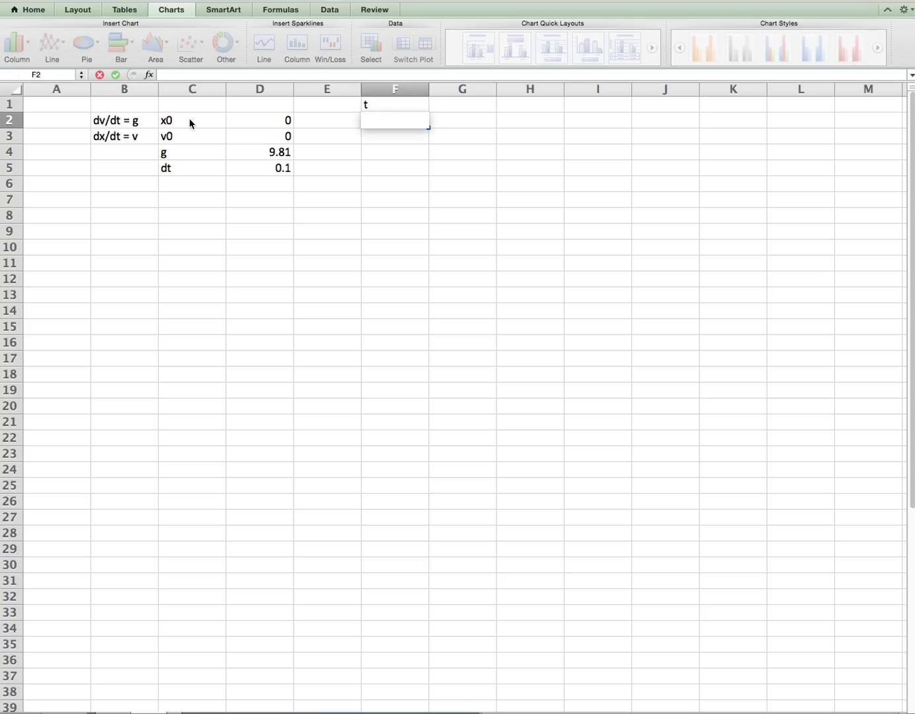
text(0)
key(Return)
Enter =F2+$D$5 in F3 so the next time is 0.1.
text(=)
key(Up)
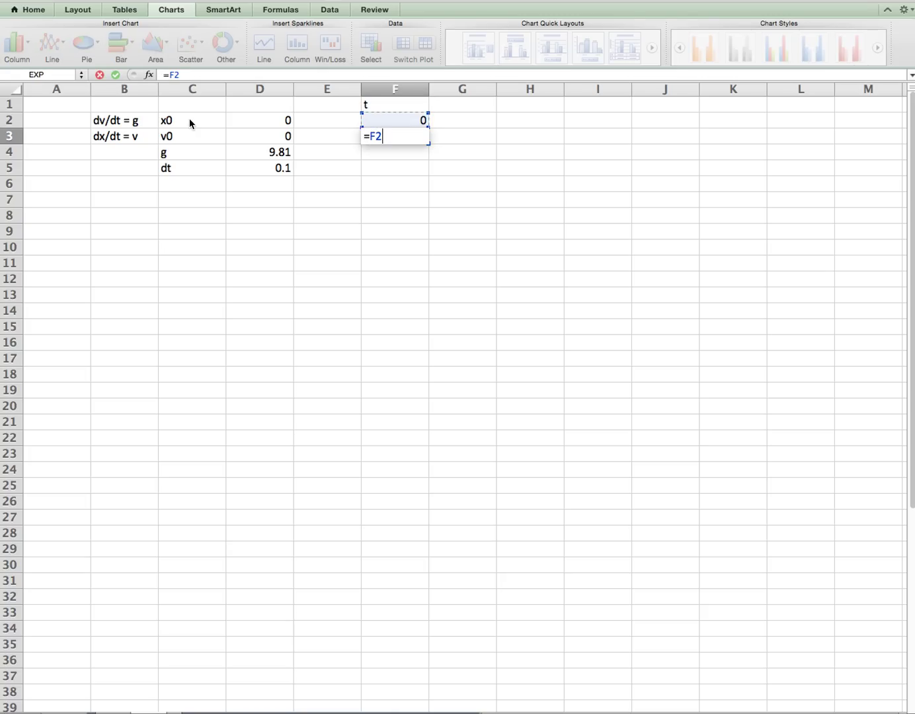
text(+)
key(Left)
key(Left)
key(Down)
key(Down)
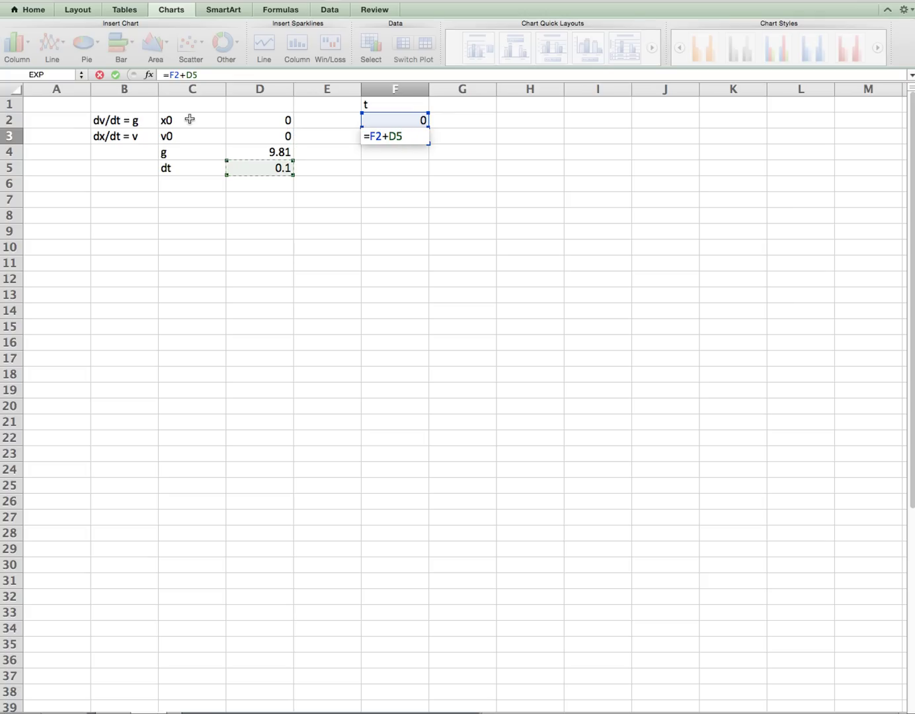
key(super+t)
key(Return)
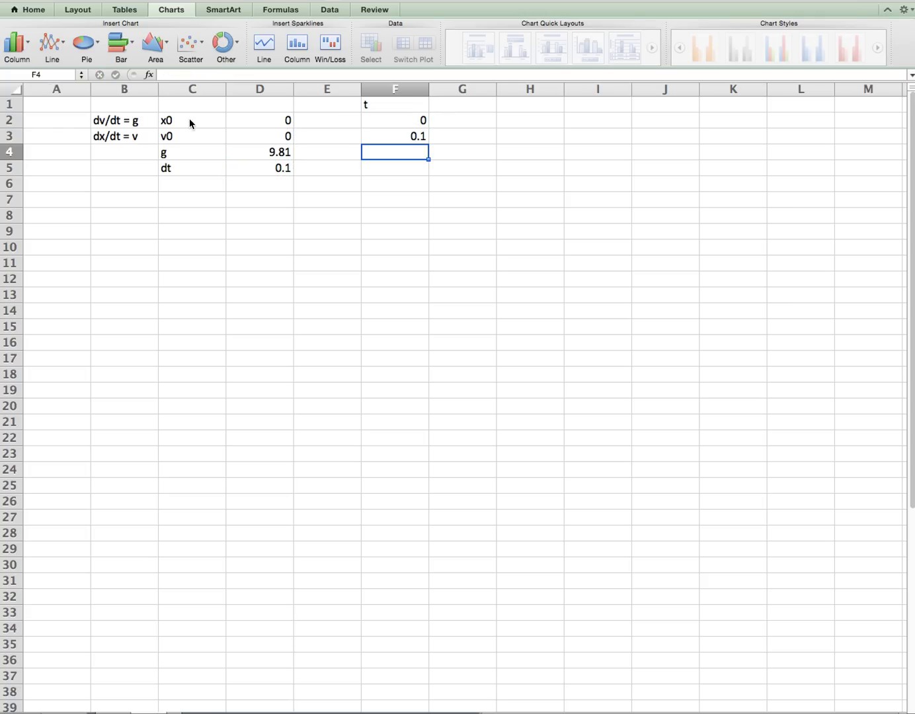
click(475, 107)
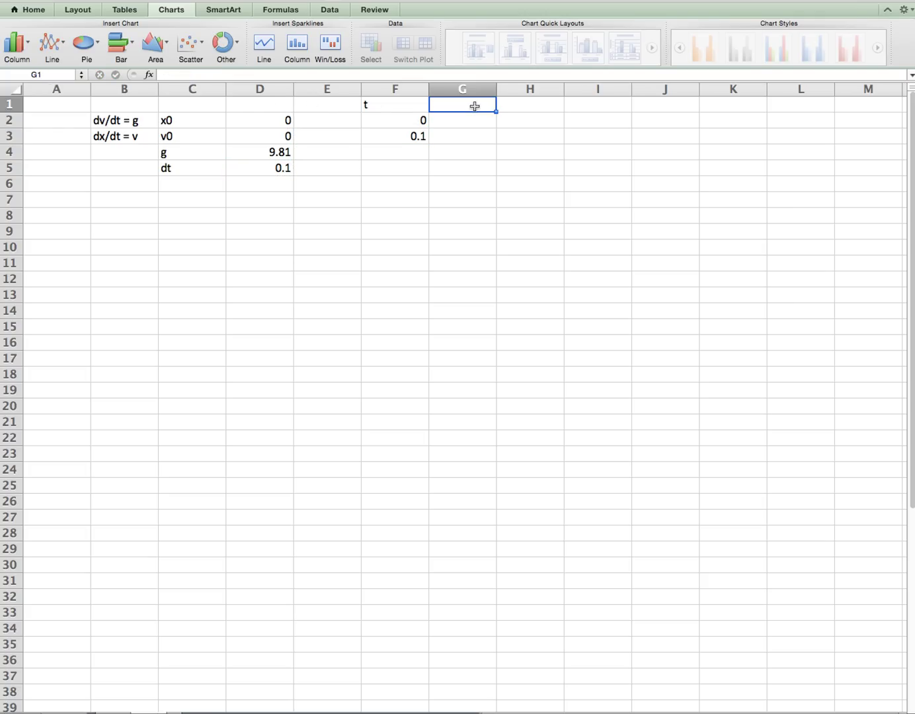
Label columns G and H as v and x beside the t column.
text(x)
key(Return)
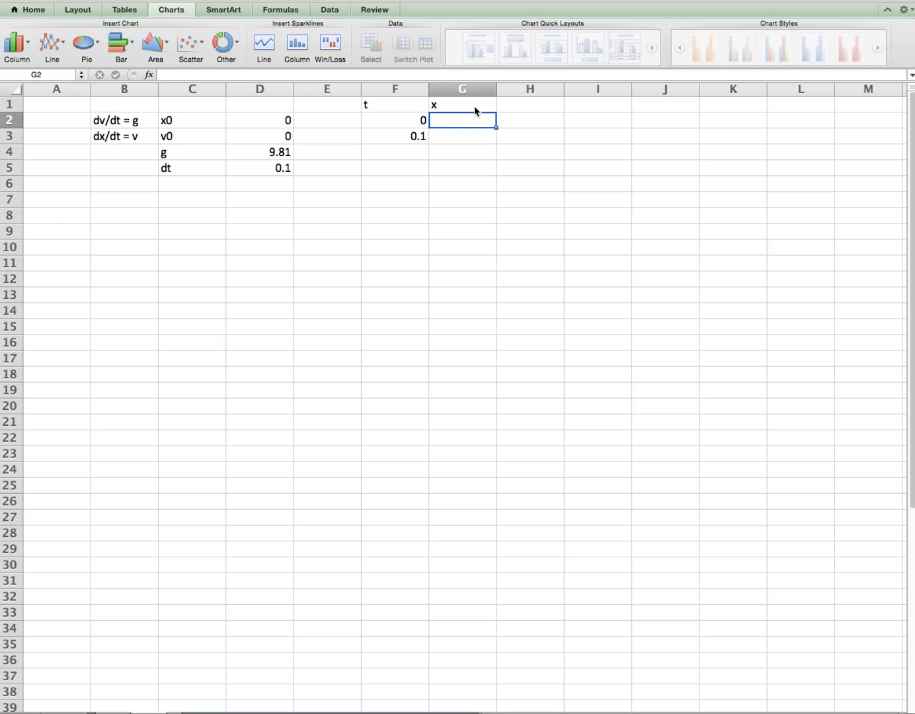
click(473, 107)
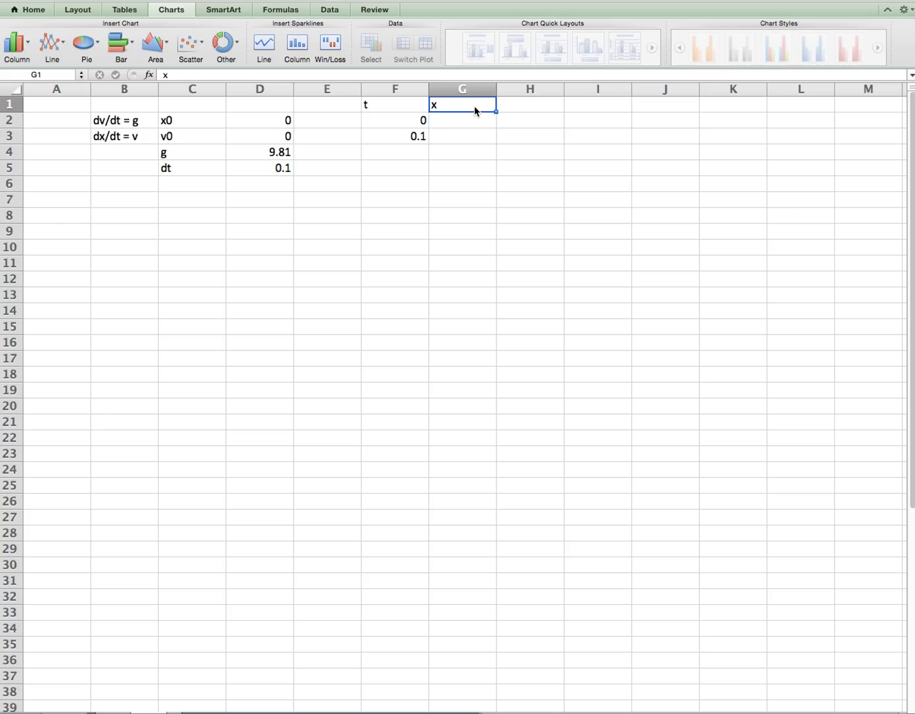
text(v)
key(Tab)
text(x)
key(Return)
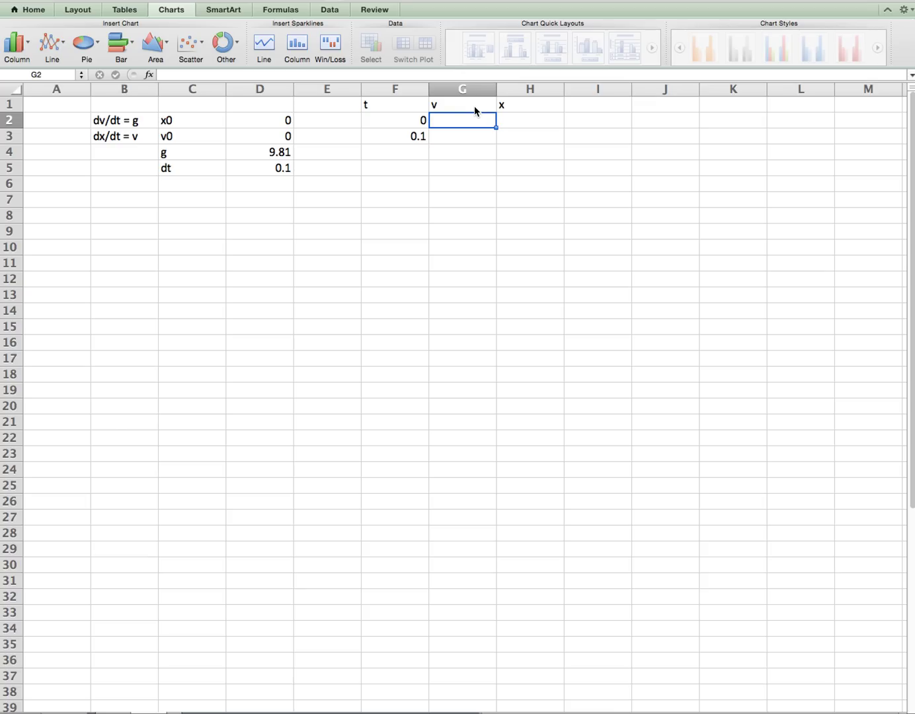
Start velocity at =D3 in G2 and position at =D2 in H2, both 0.
key(Down)
key(Left)
key(Left)
key(Left)
key(Down)
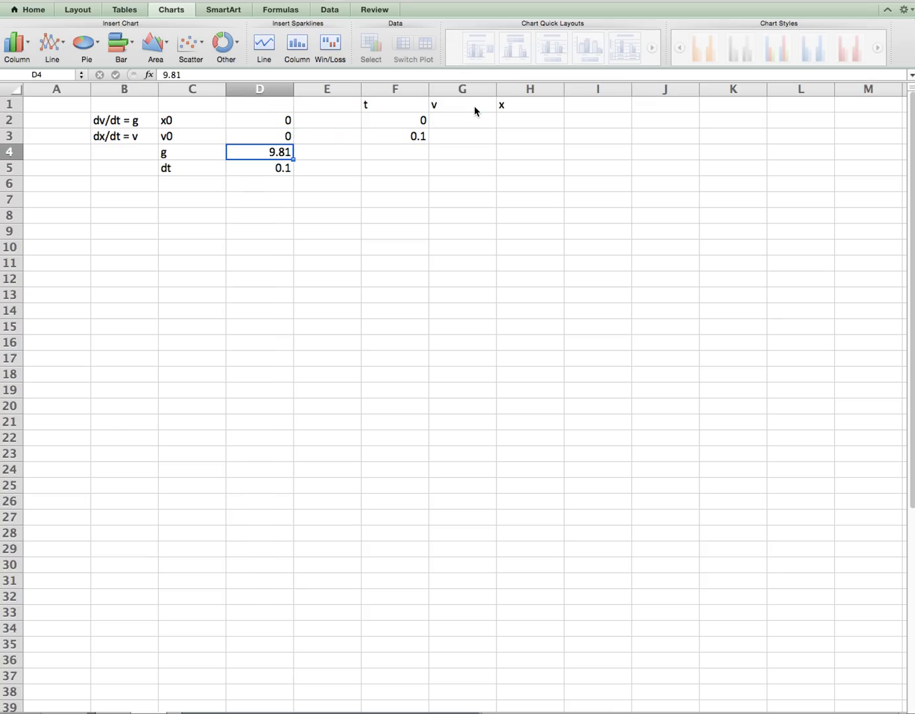
click(460, 127)
text(=)
key(Left)
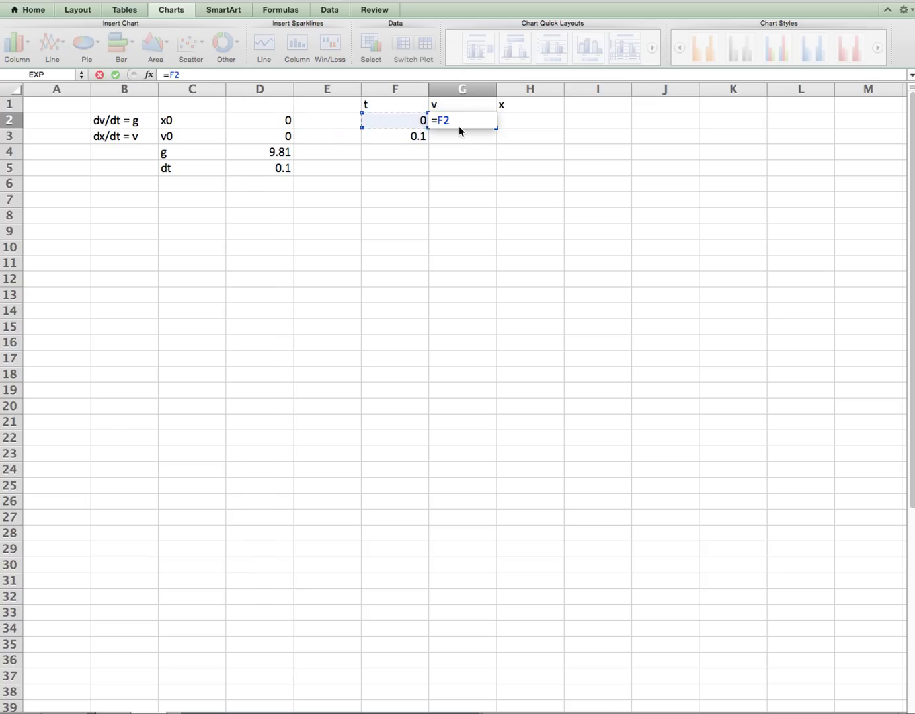
key(Left)
key(Left)
key(Down)
key(Return)
key(Up)
key(Right)
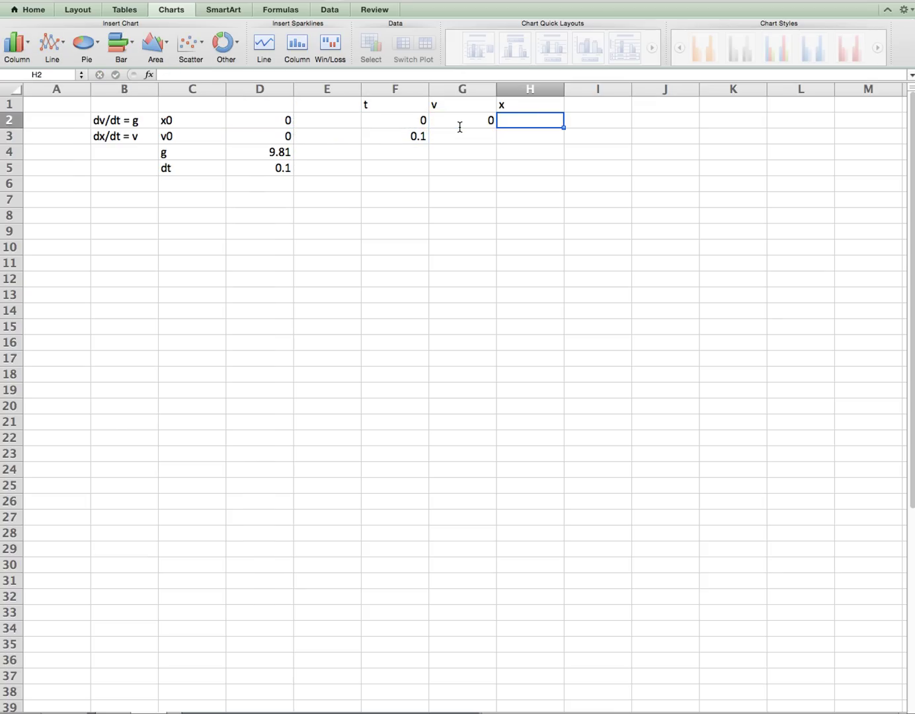
text(=)
key(Left)
key(Left)
key(Left)
key(Left)
key(Return)
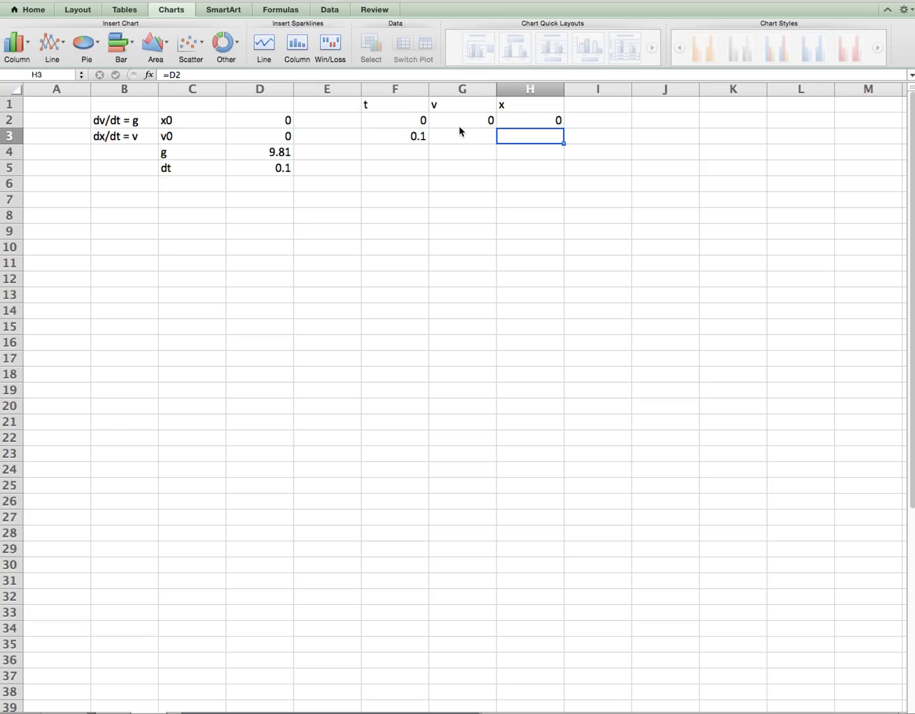
key(Left)
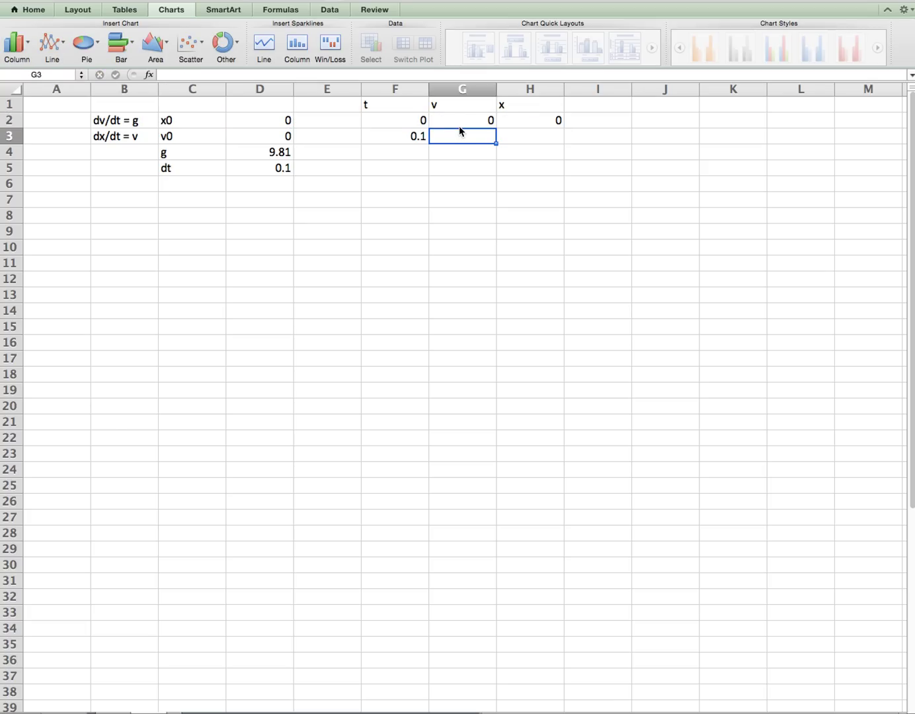
Enter the velocity step =G2+dt*$D$4 in G3, which shows #NAME?
text(=)
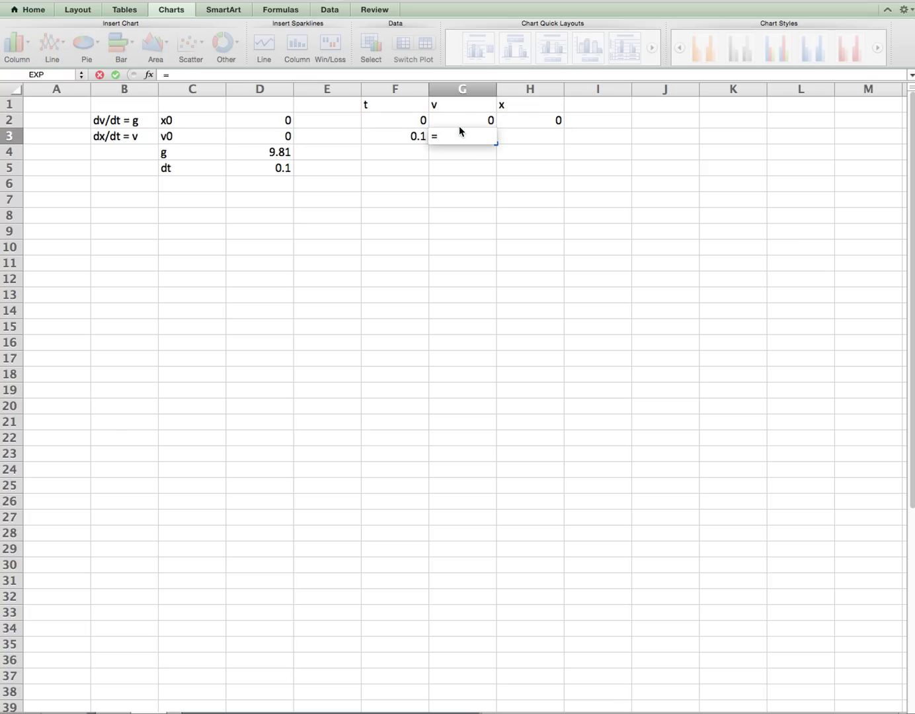
key(Up)
text(+dt*)
key(Left)
key(Left)
key(Left)
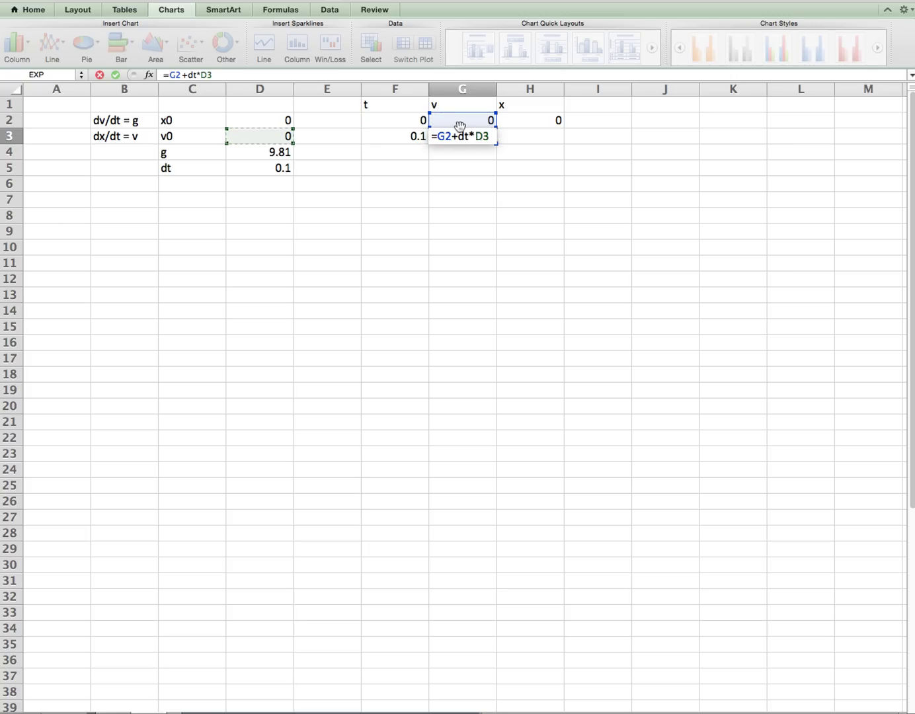
key(Down)
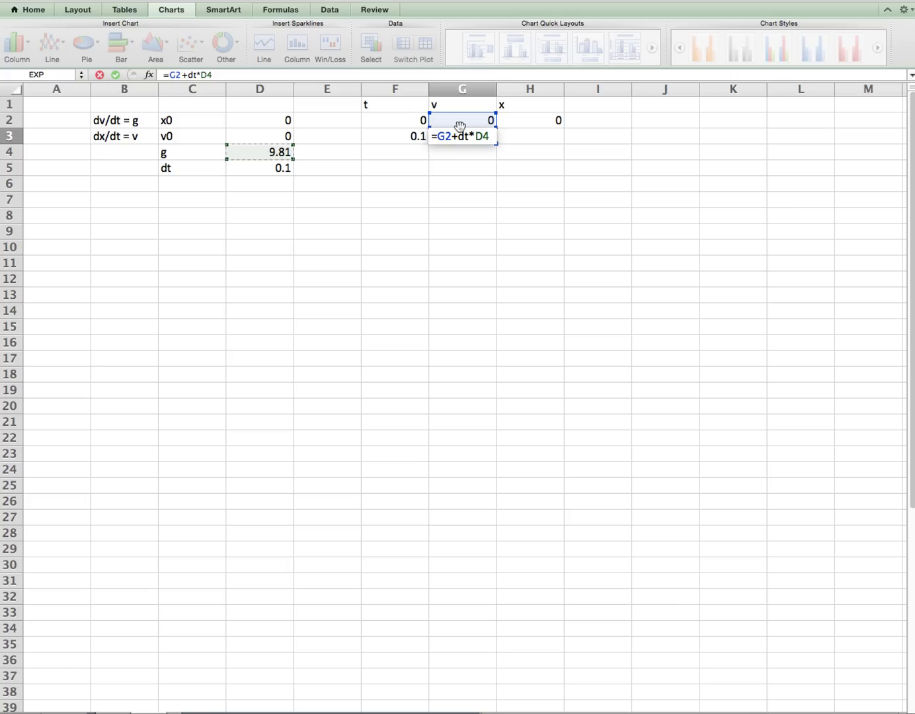
key(super+t)
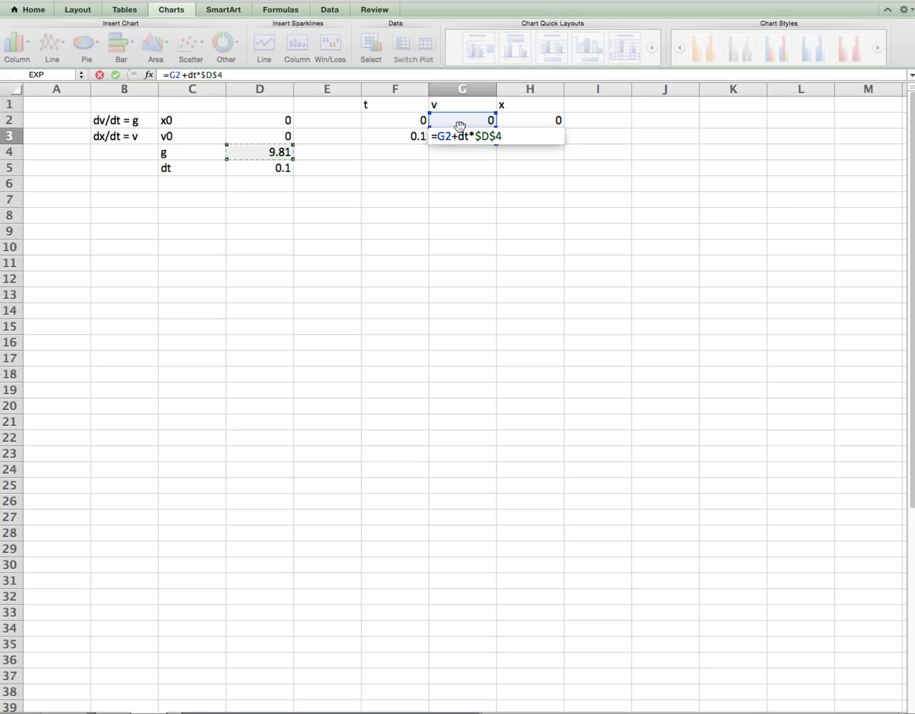
key(Return)
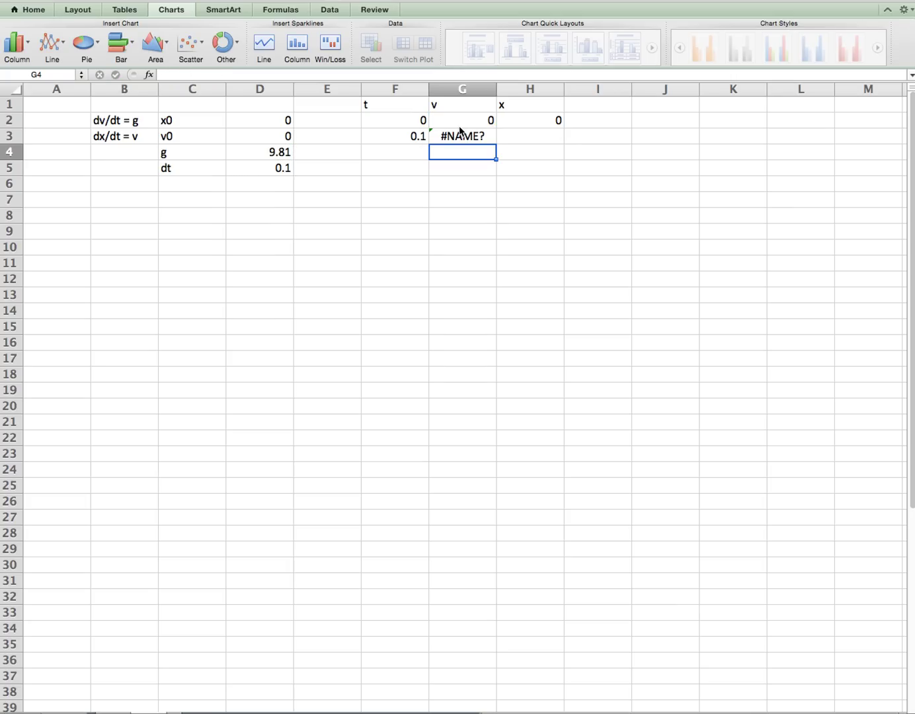
Replace dt with $D$5 so G3 reads =G2+$D$5*$D$4, giving 0.981.
click(461, 131)
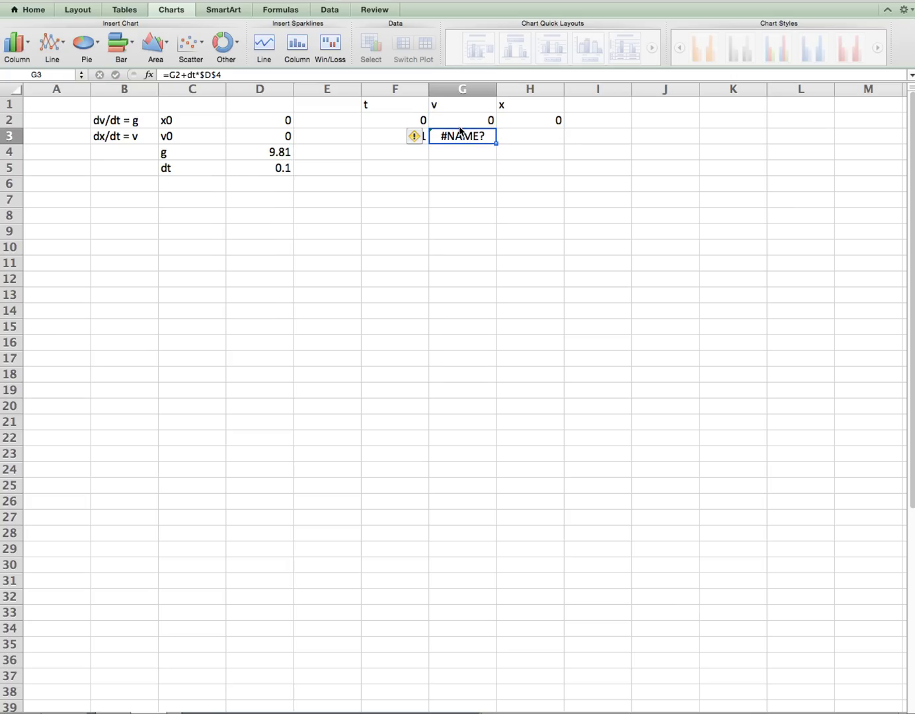
click(198, 75)
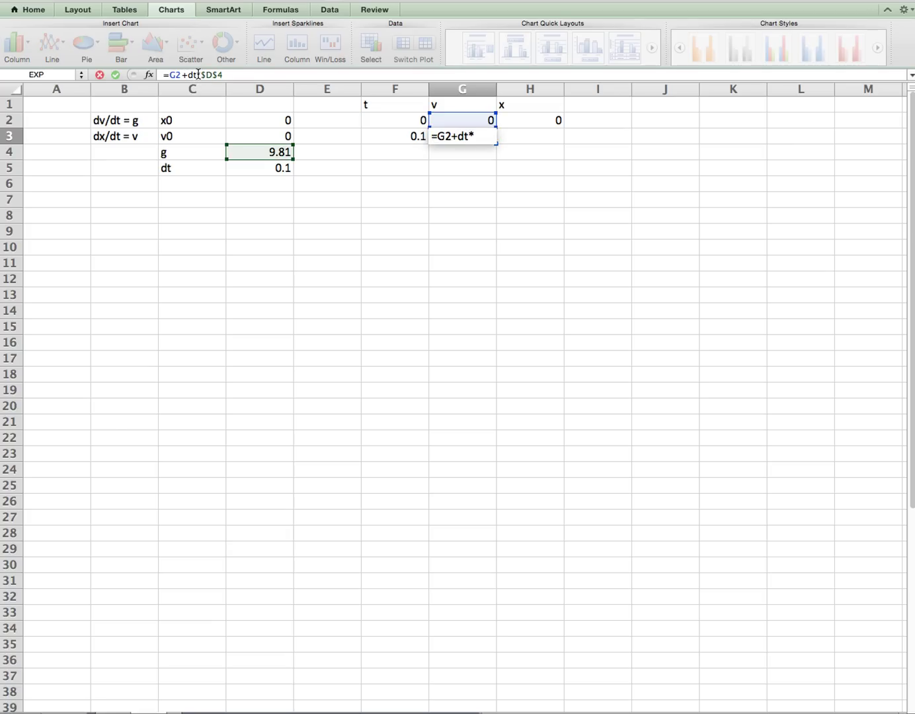
key(BackSpace)
key(BackSpace)
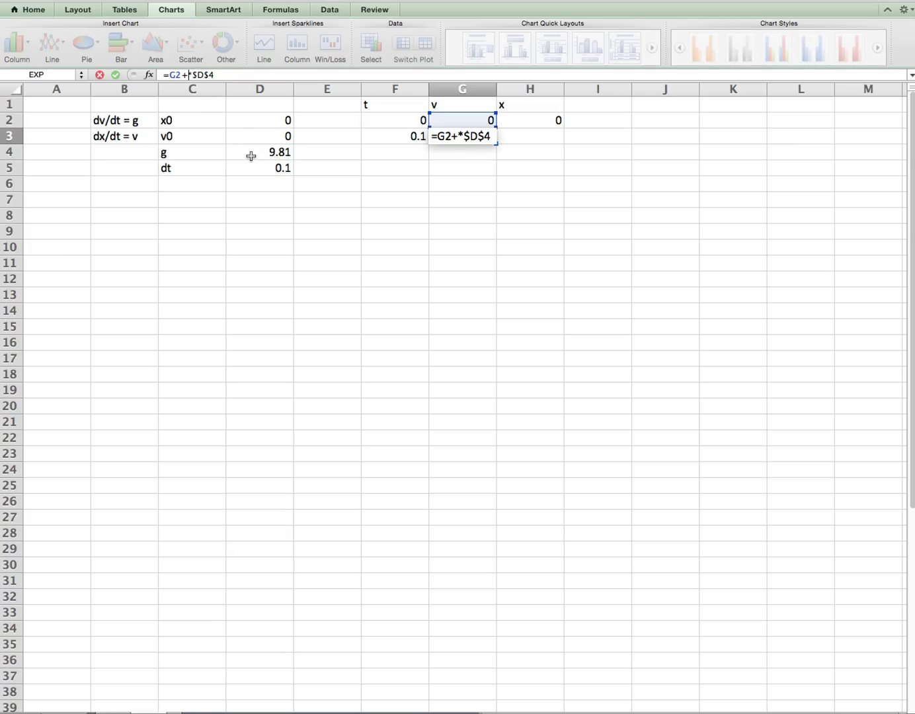
click(255, 168)
key(super+t)
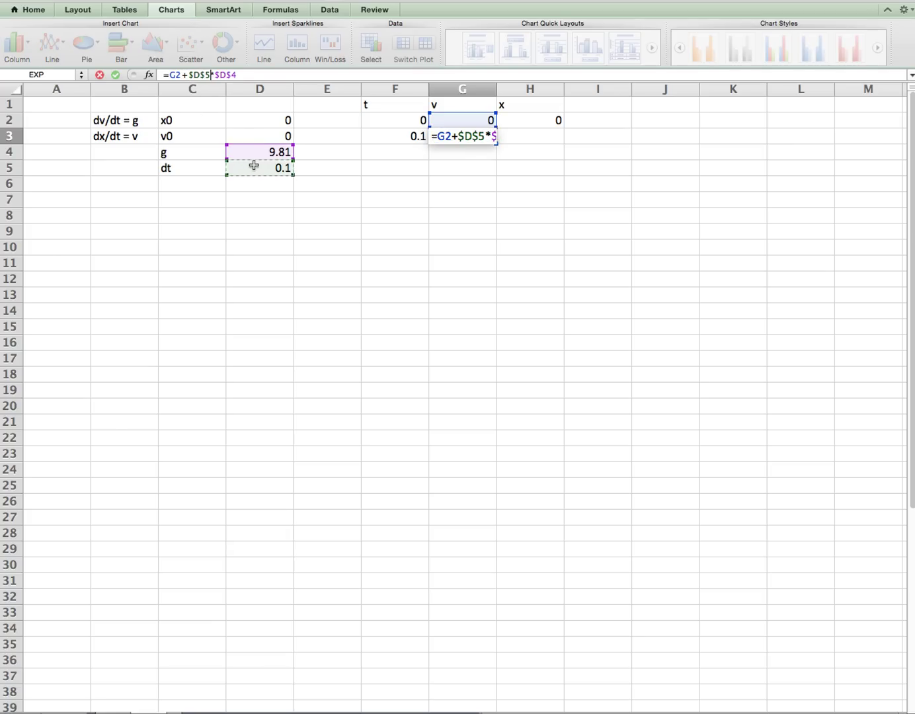
key(Return)
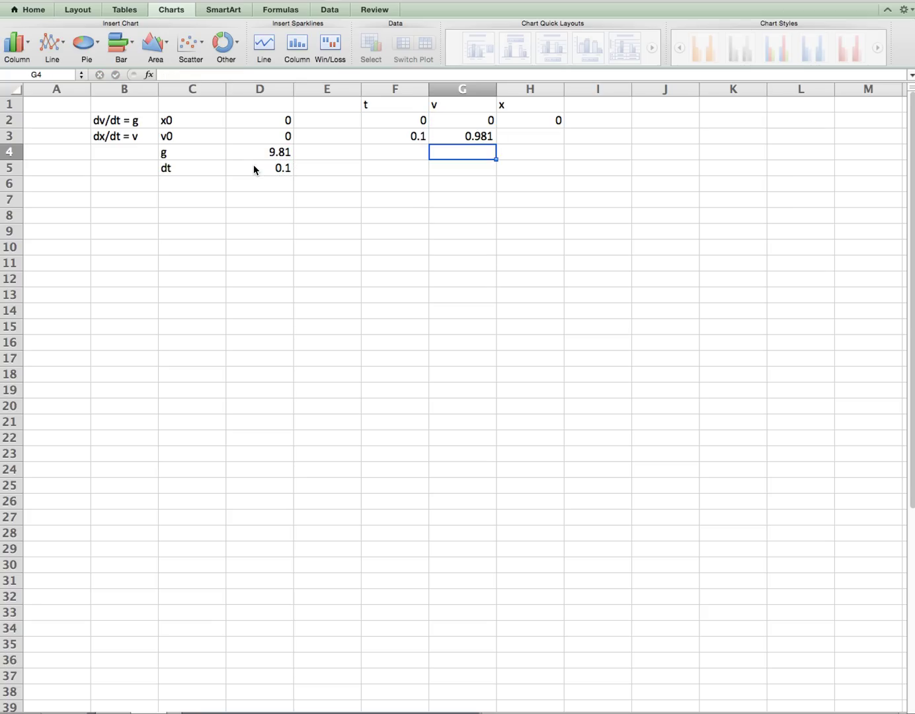
Enter the position step =H2+$D$5*G2 in H3.
click(523, 137)
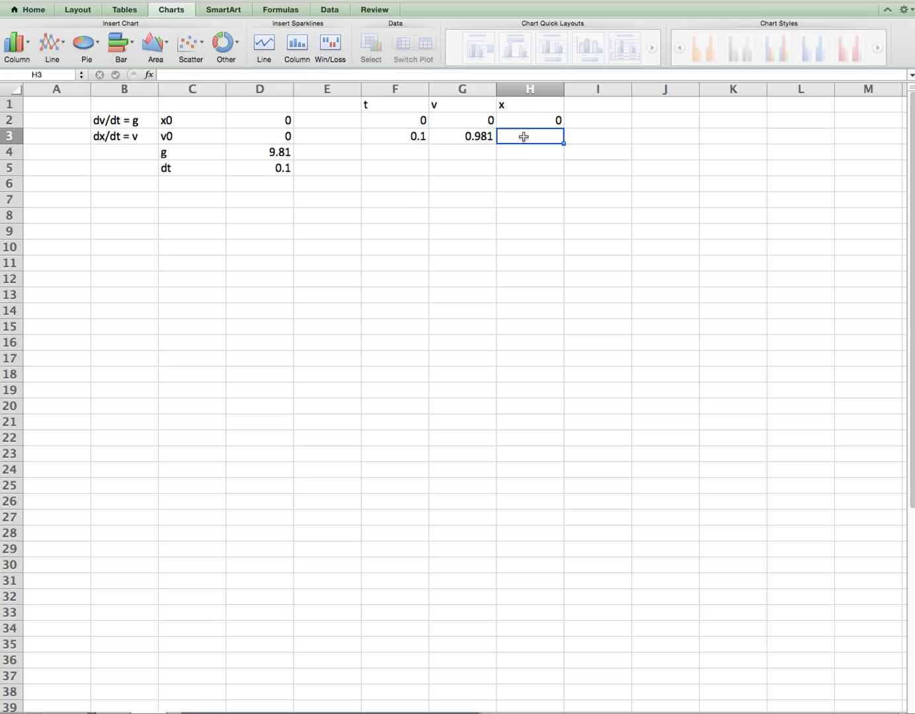
text(=)
key(Up)
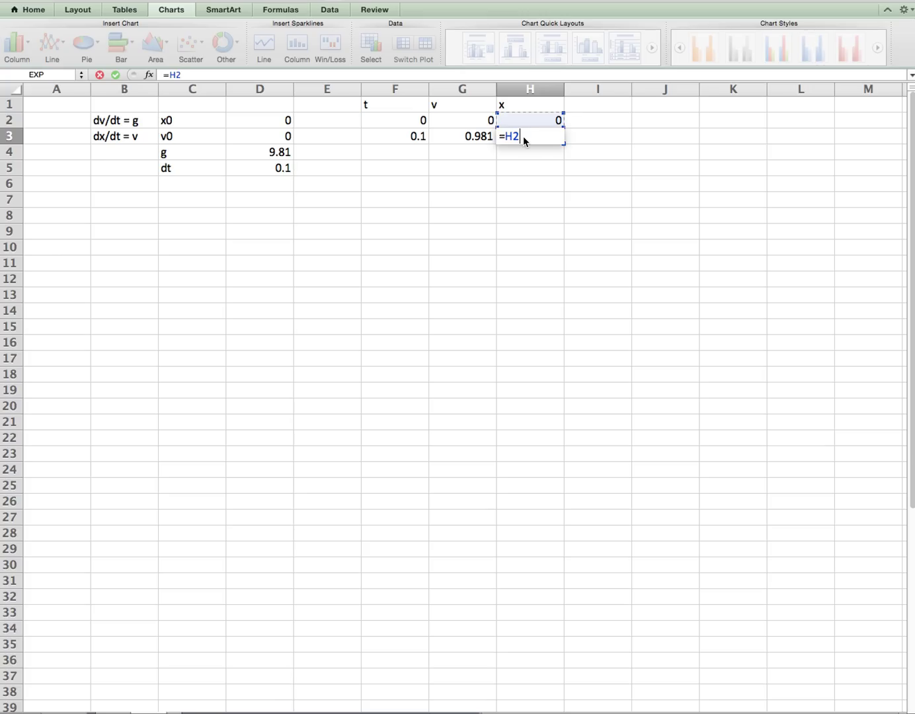
text(+)
click(276, 168)
key(F4)
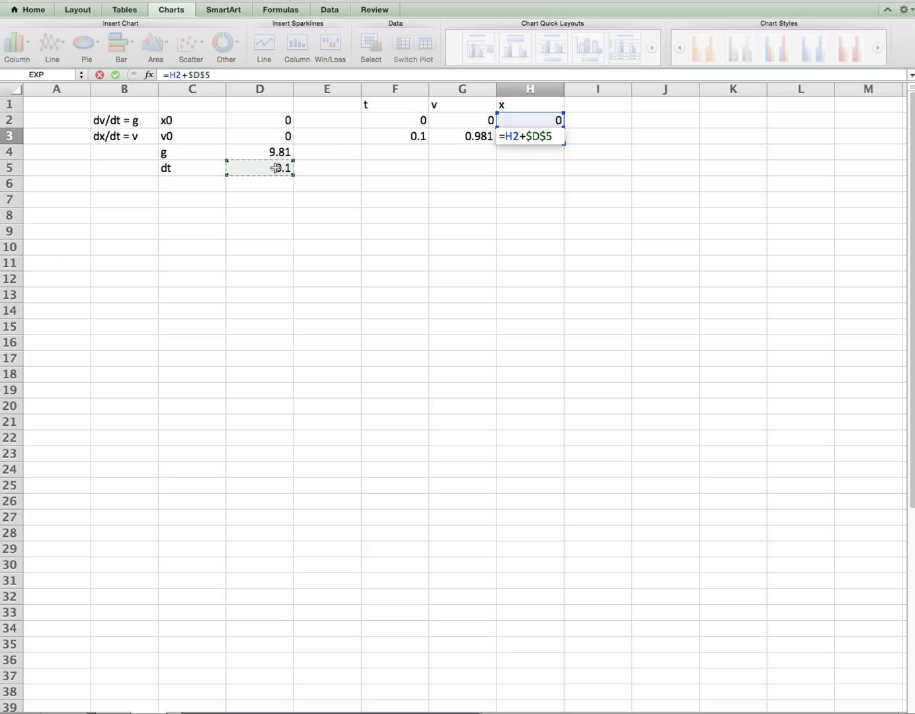
text(*)
key(Up)
key(Left)
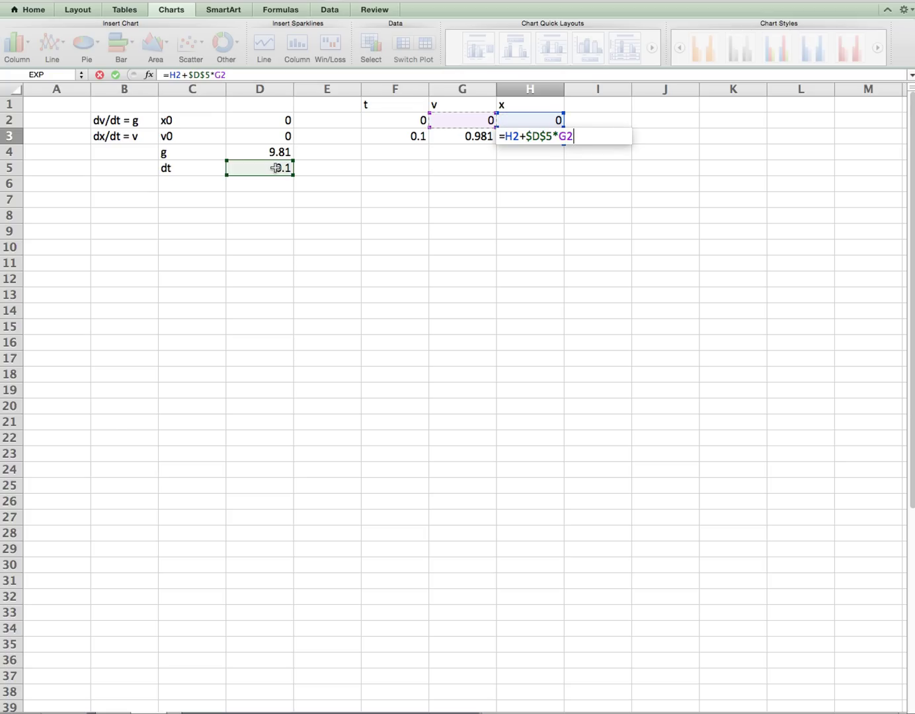
key(Return)
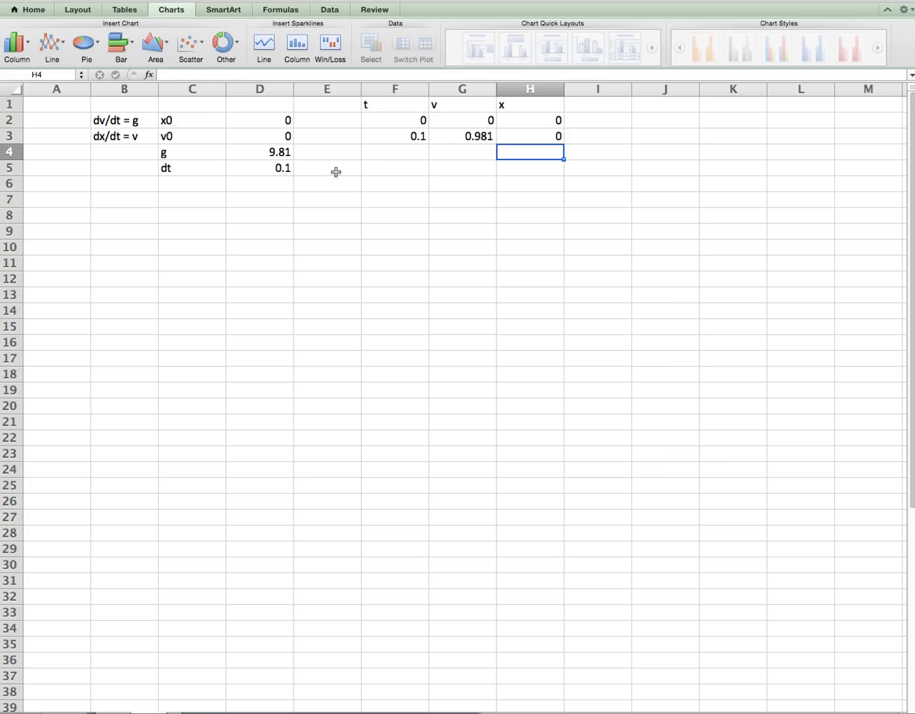
Inspect the G3 and H3 formulas and their referenced cells without changing them.
double_click(459, 132)
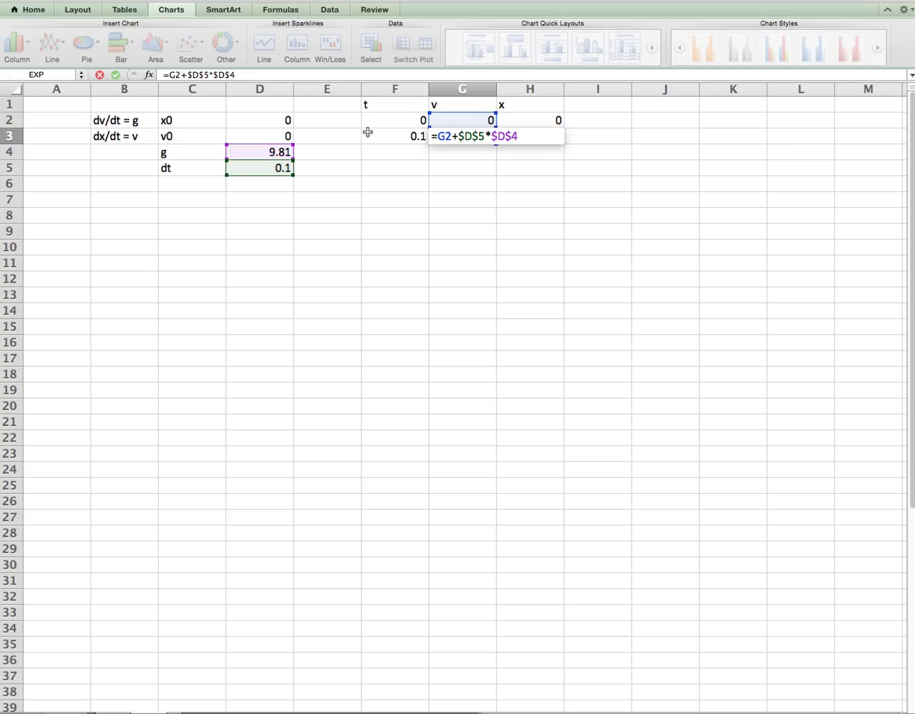
key(Return)
double_click(544, 135)
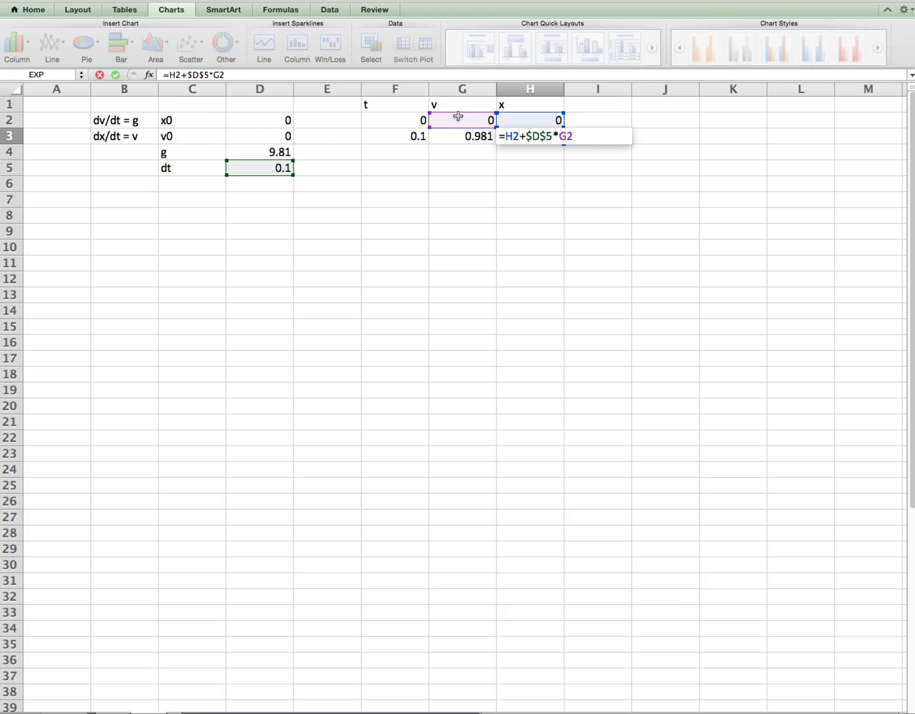
key(Return)
Fill the step formulas down to row 34 and insert a smooth-line scatter chart of F1:H34.
drag(417, 136, 527, 639)
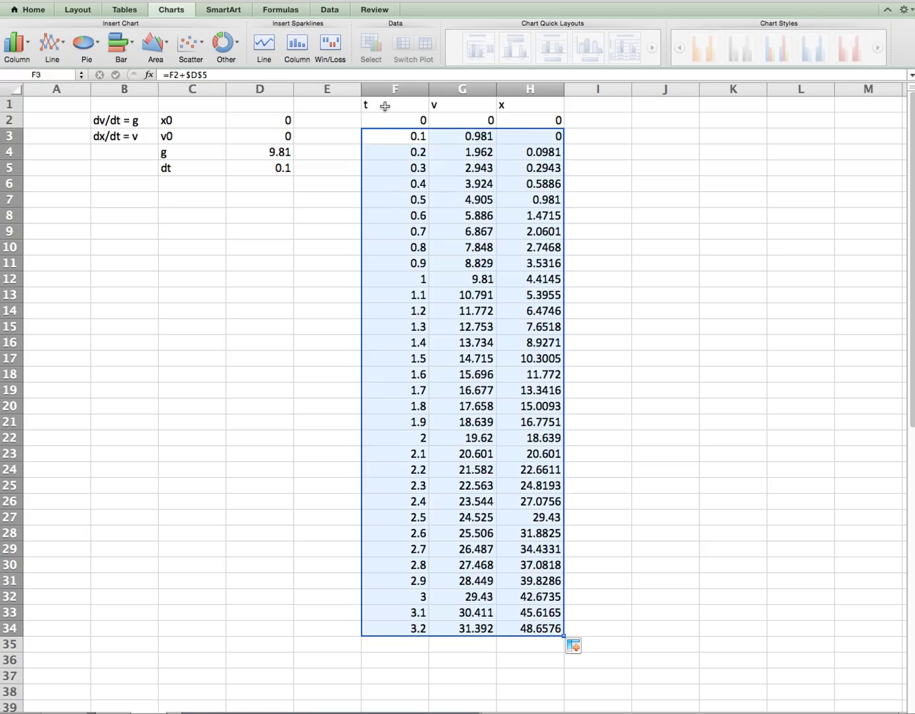
drag(385, 107, 549, 629)
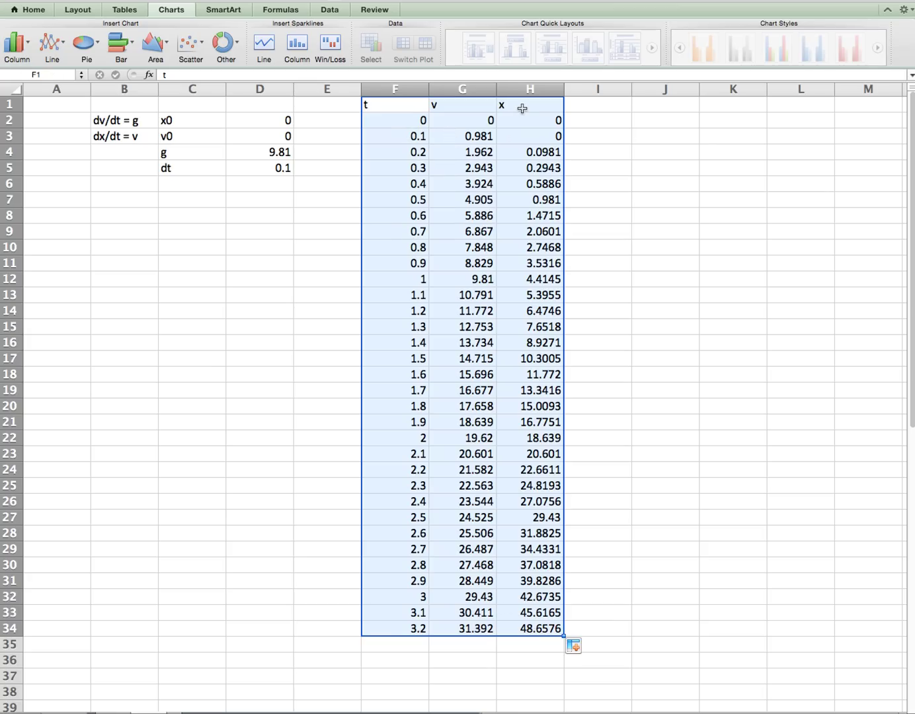
click(191, 45)
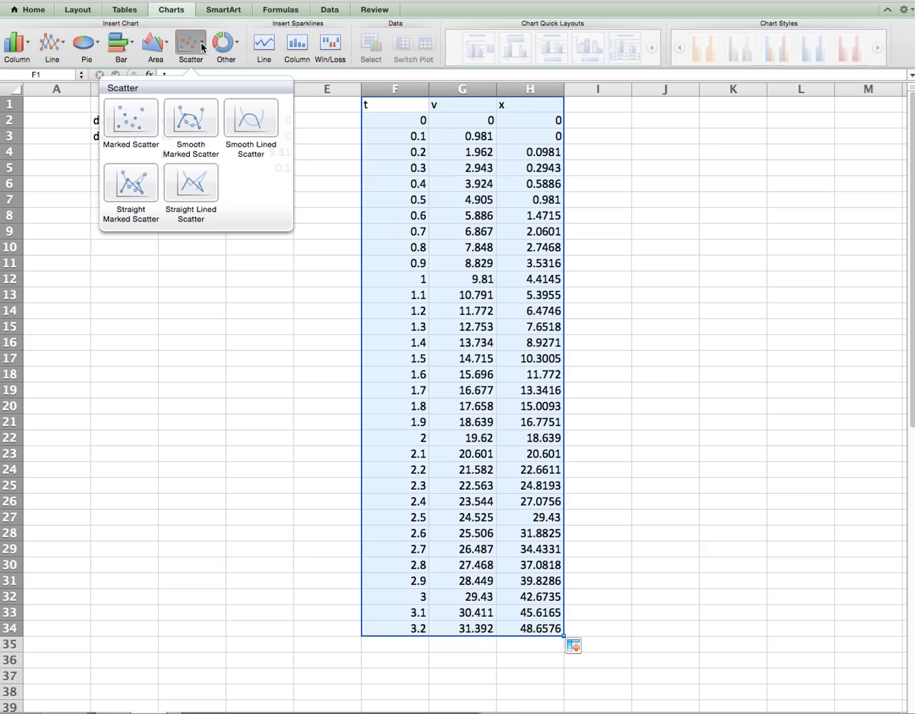
click(242, 113)
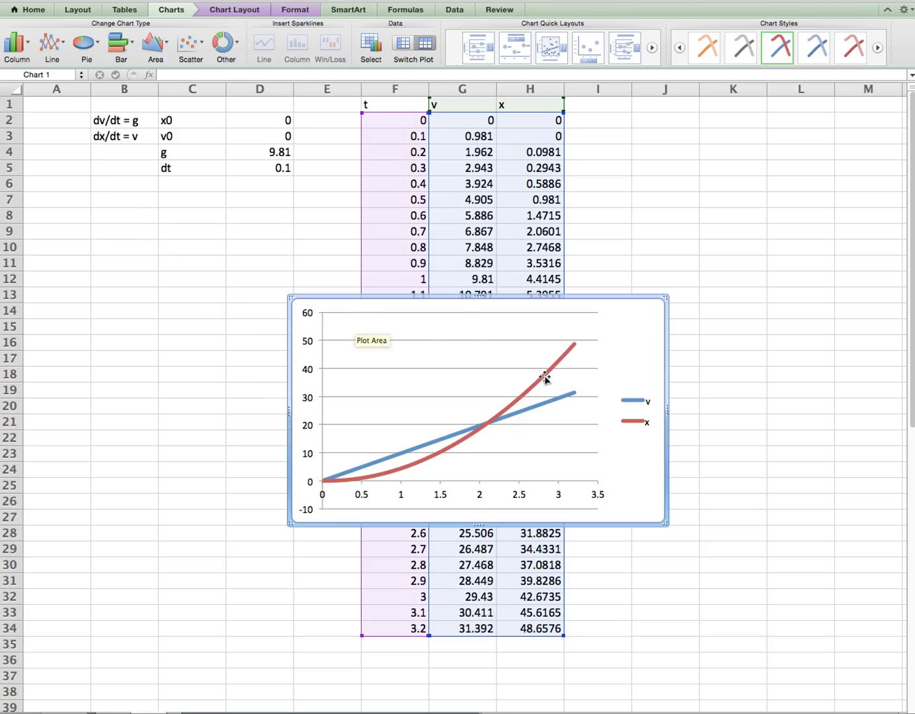
Move the v and x chart up and to the left of the table.
drag(621, 356, 442, 340)
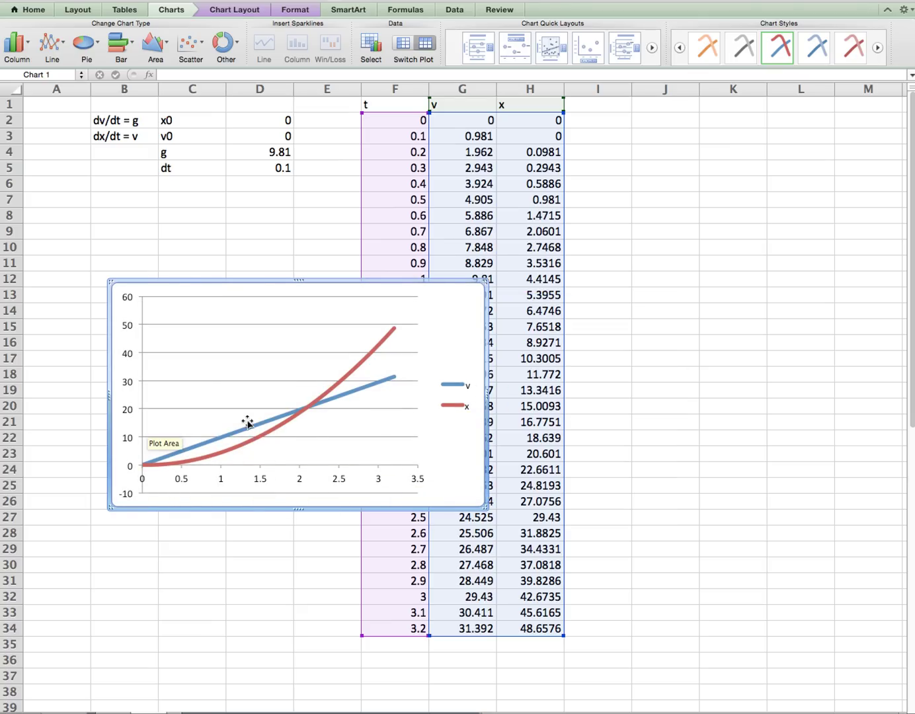
mouse_move(267, 446)
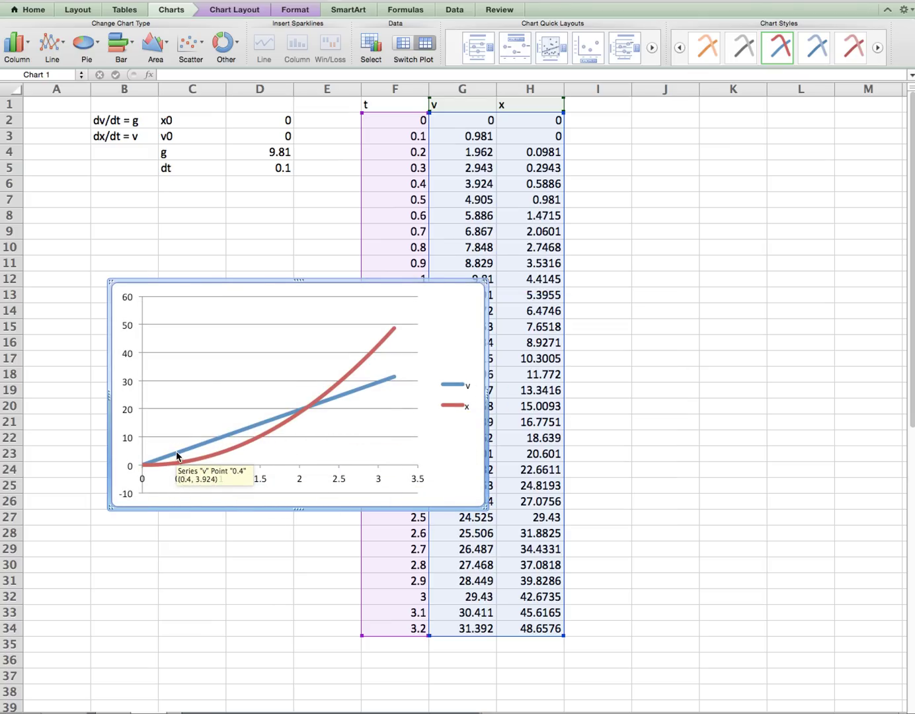
mouse_move(286, 416)
mouse_move(374, 389)
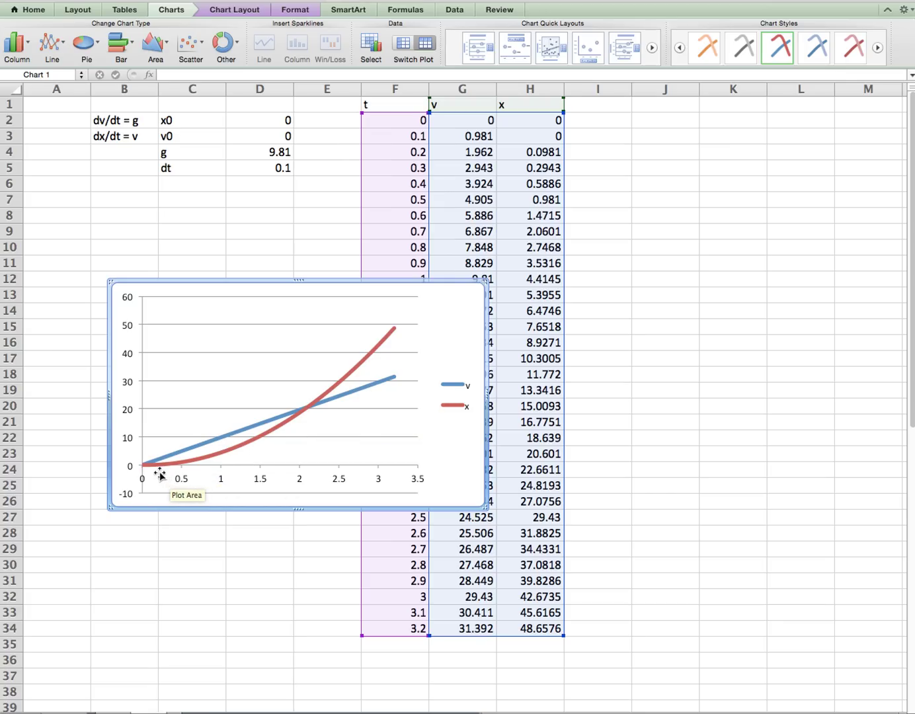
mouse_move(314, 401)
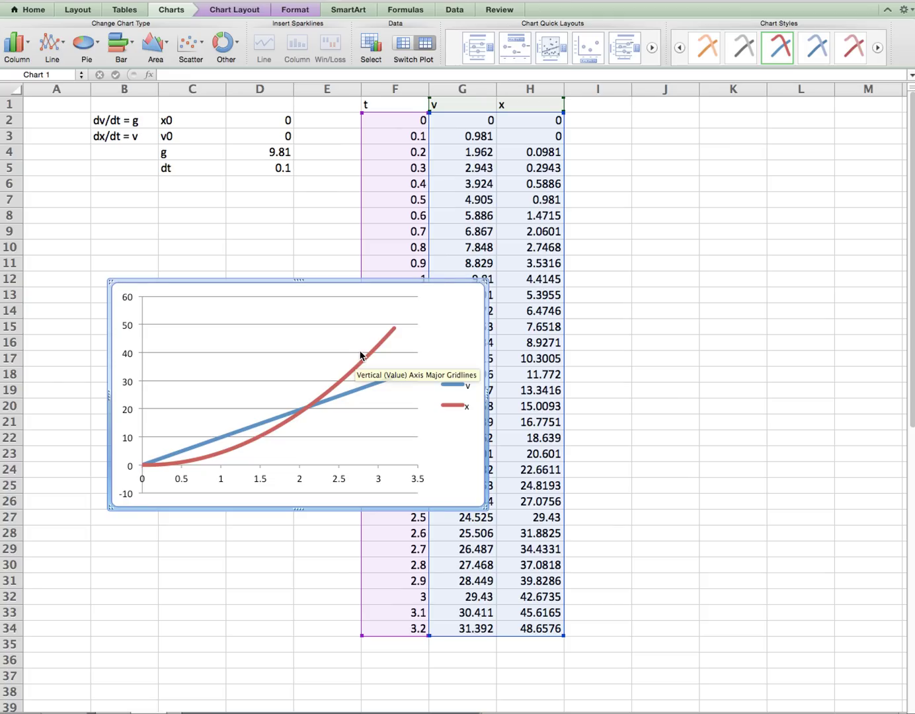
drag(460, 302, 402, 259)
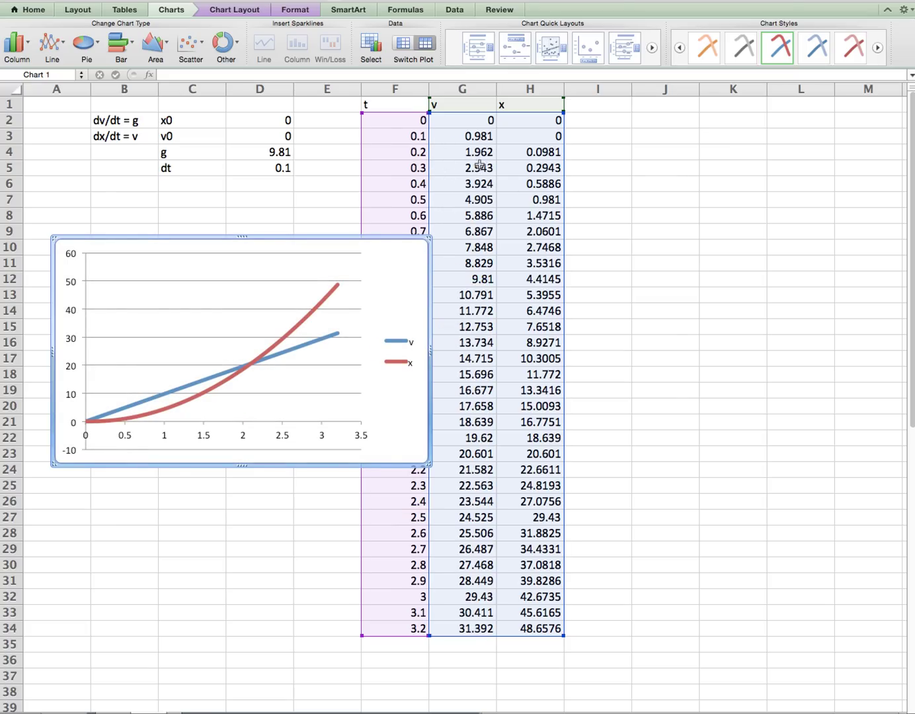
Add var3 and var4 headings in I1 and J1 beside x.
click(579, 106)
text(var3)
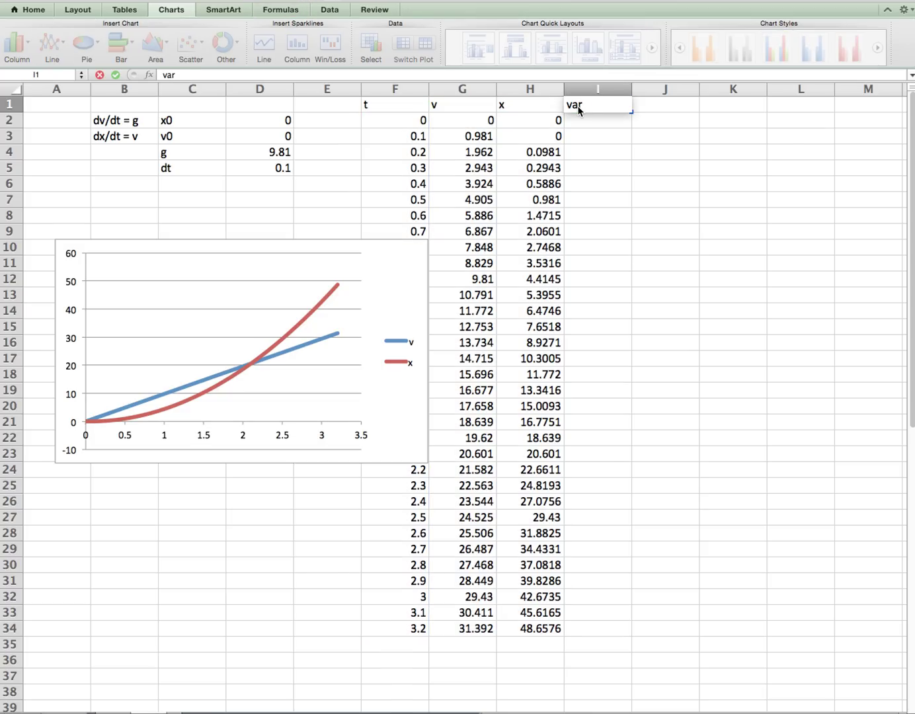
key(Tab)
text(var4)
key(Return)
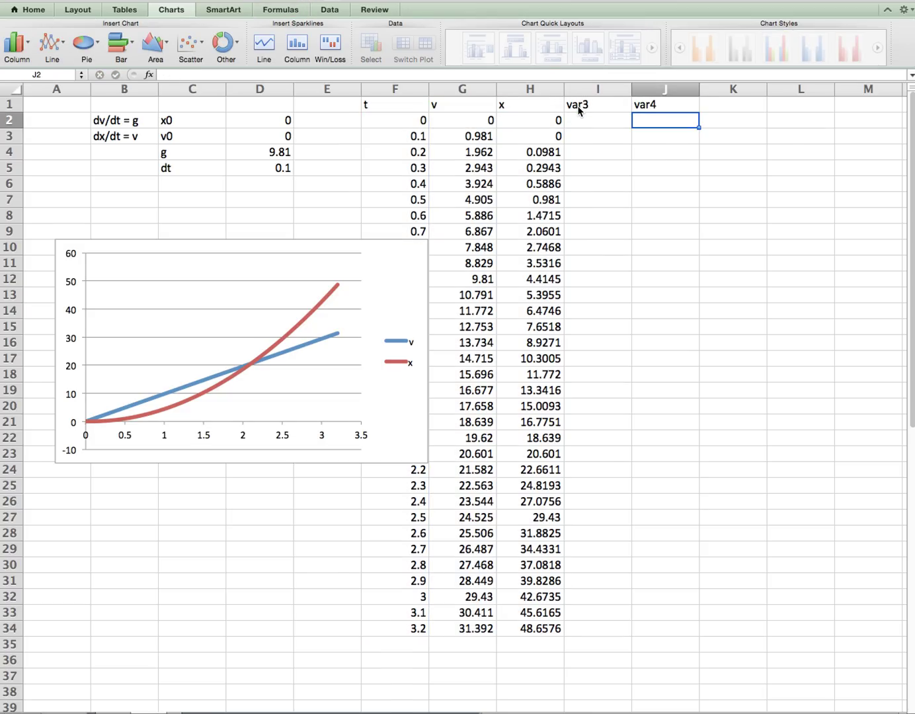
key(Left)
key(Down)
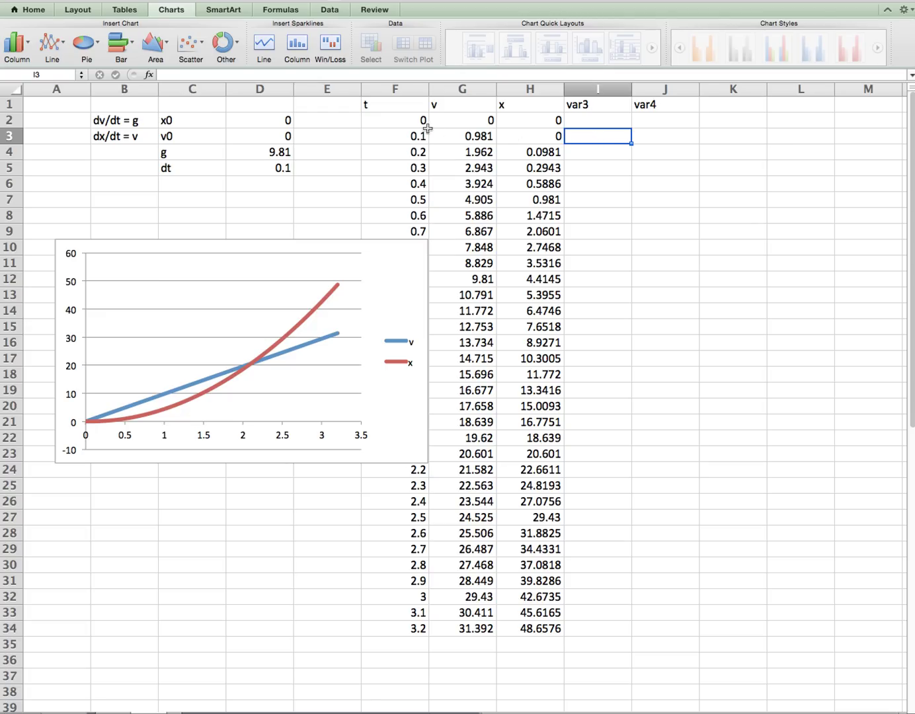
Select row F2:J2 and review the initial v and x formulas in G2 and H2.
drag(416, 122, 648, 118)
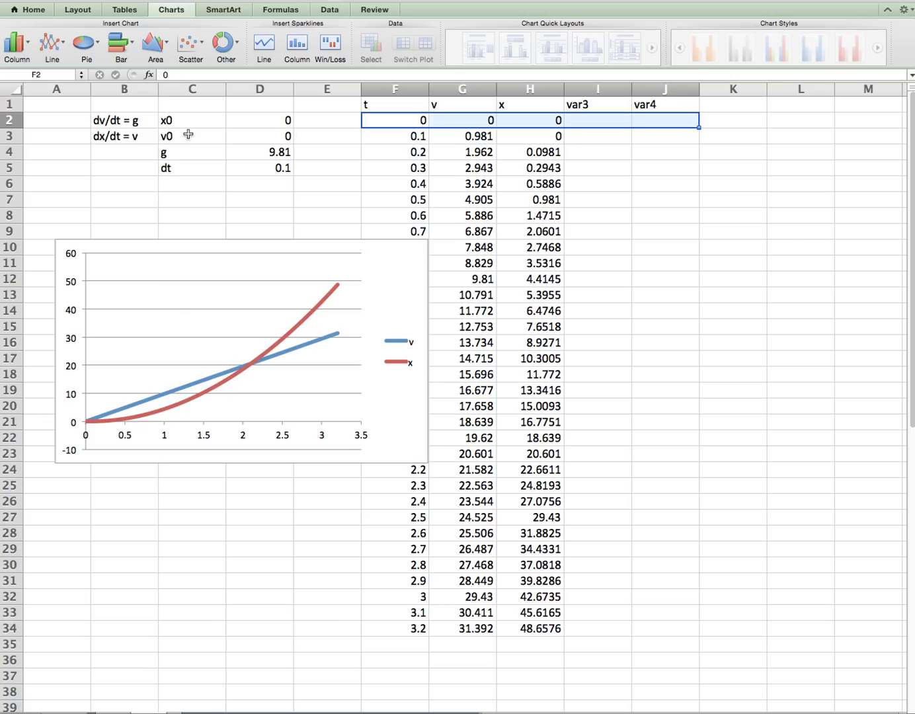
click(485, 120)
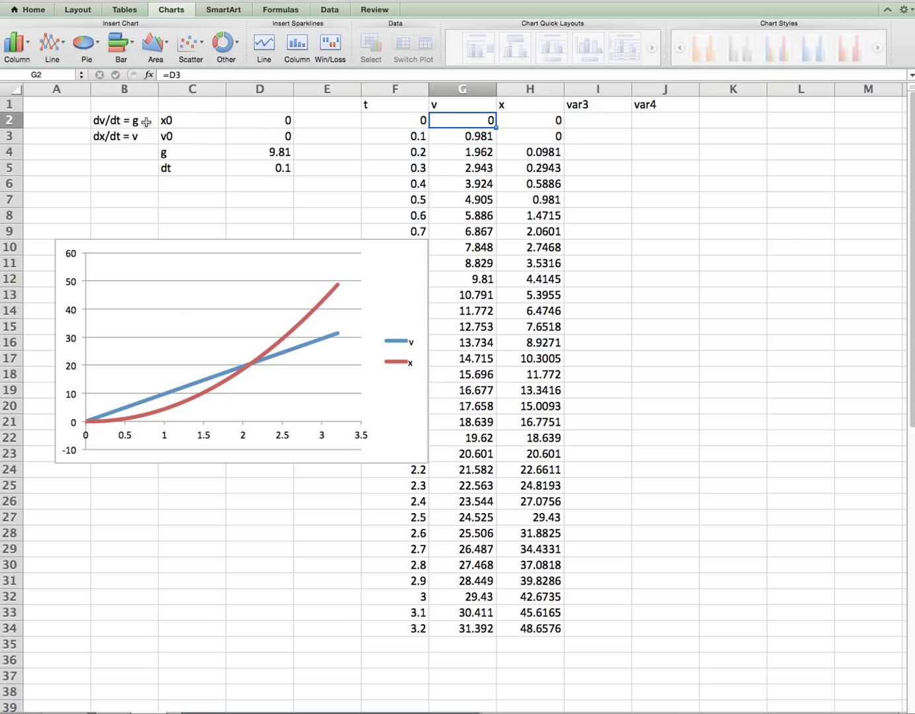
click(533, 120)
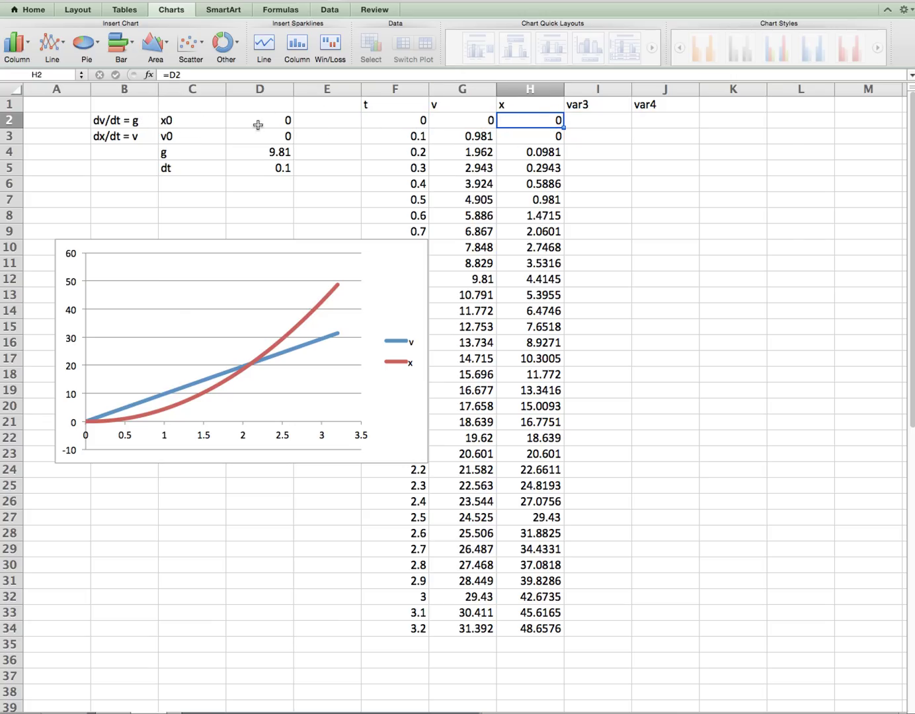